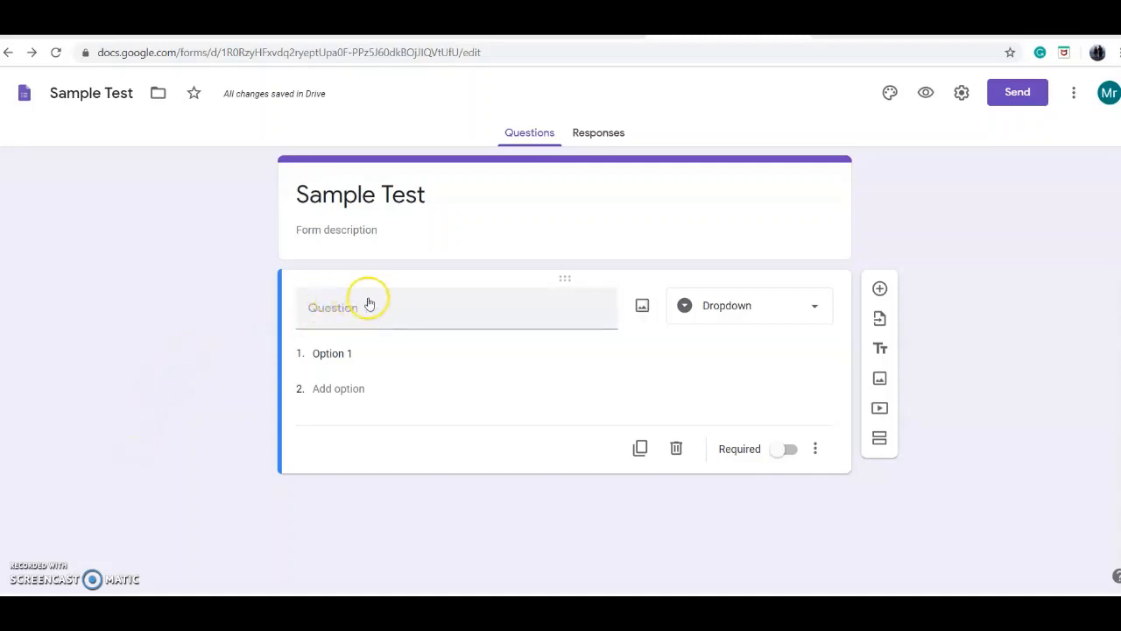
Step: Enter "have to answer" as the question text and set the question type to Linear scale
left_click(420, 315)
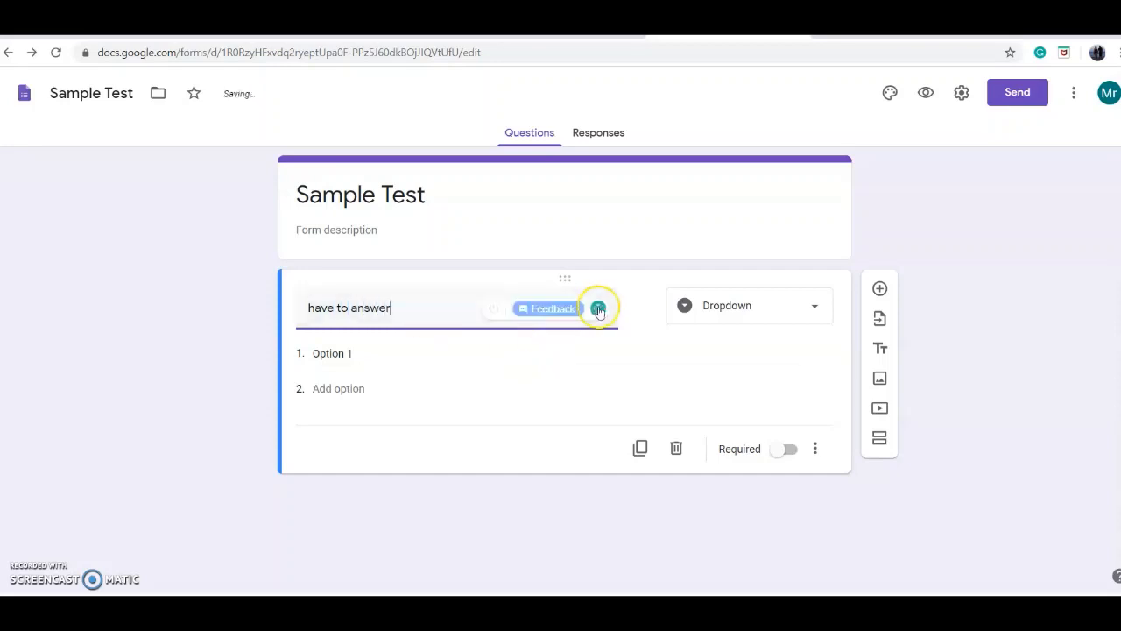
left_click(750, 312)
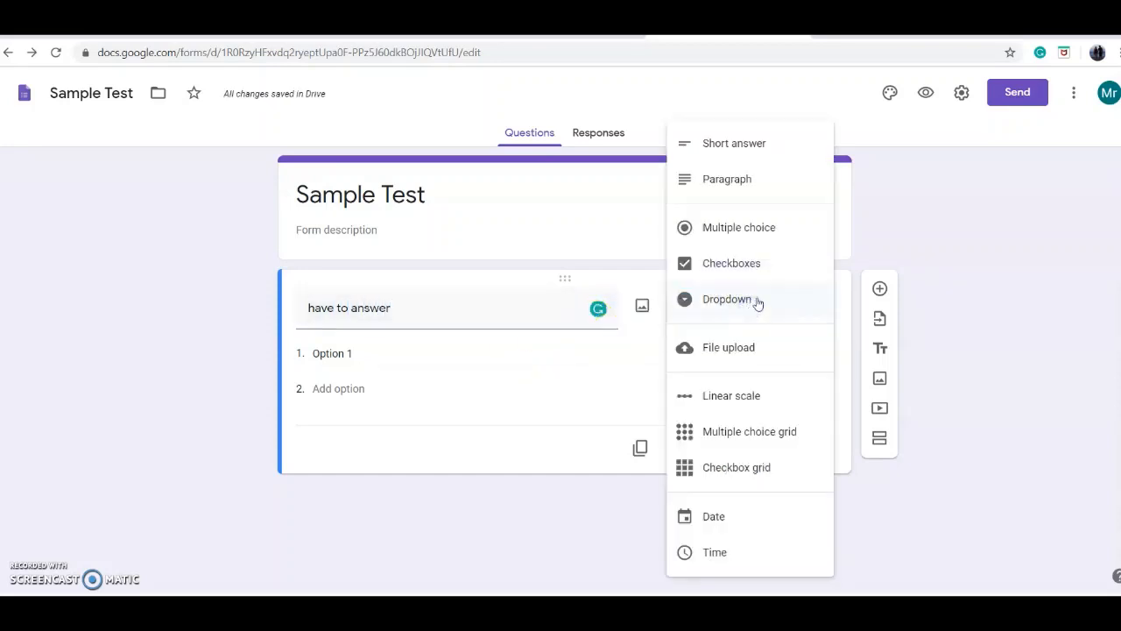
left_click(758, 267)
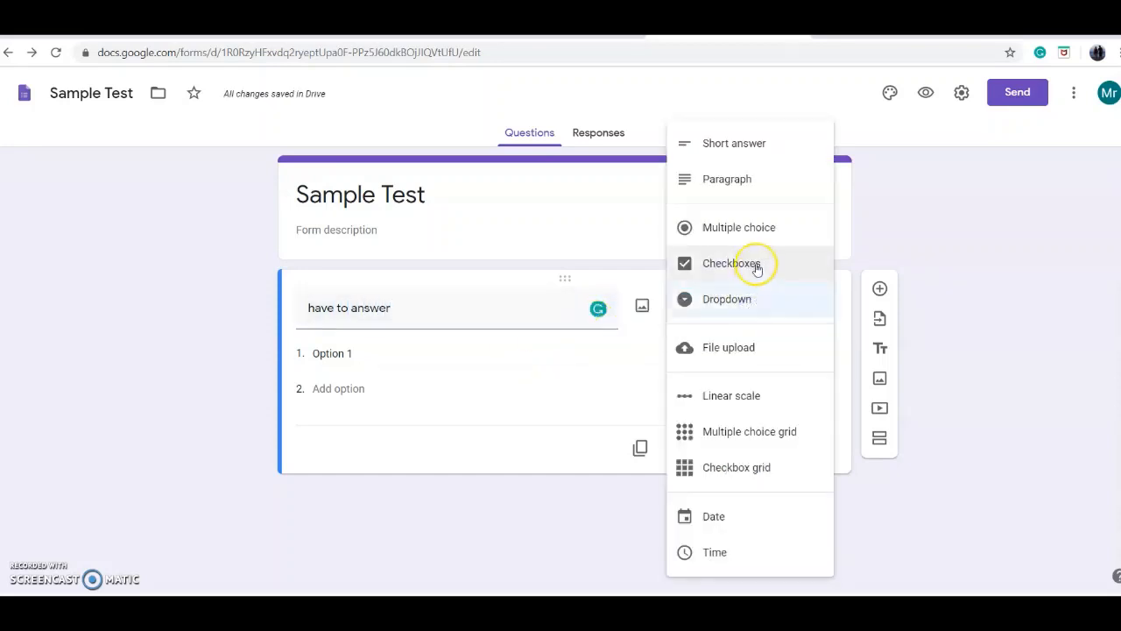
left_click(764, 402)
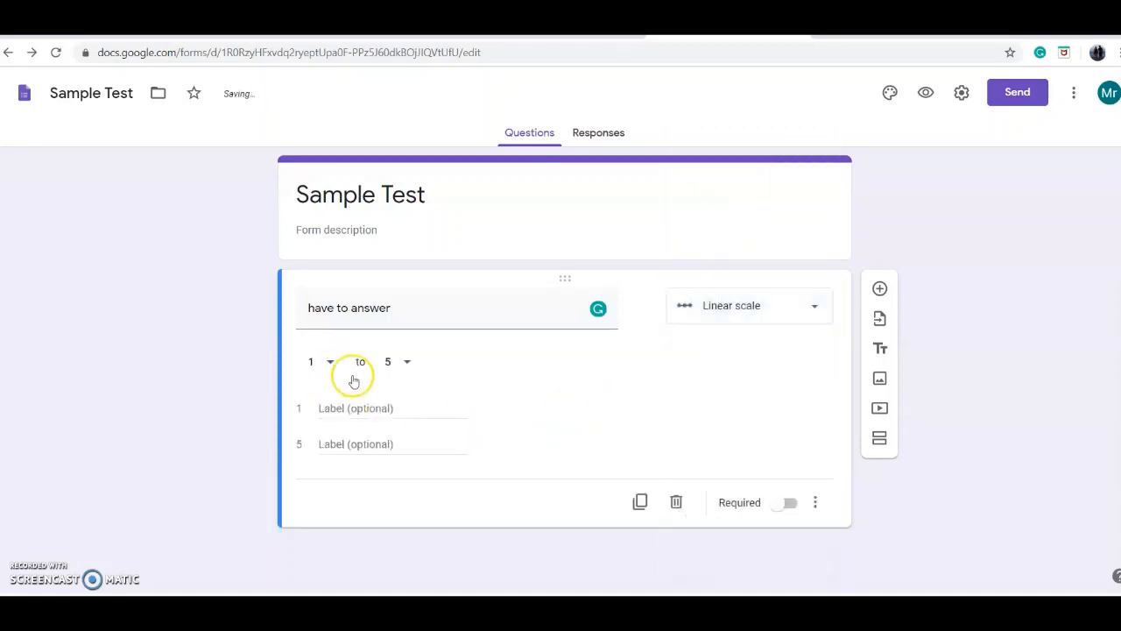
Step: Change the type of the "have to answer" question to Multiple choice
left_click(778, 317)
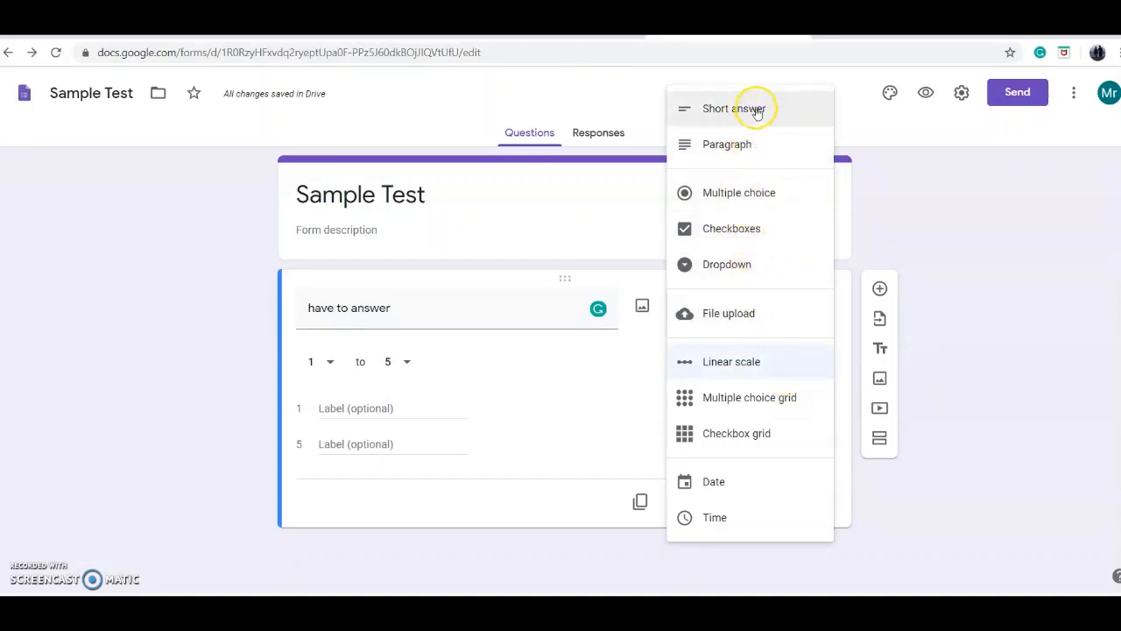
left_click(563, 389)
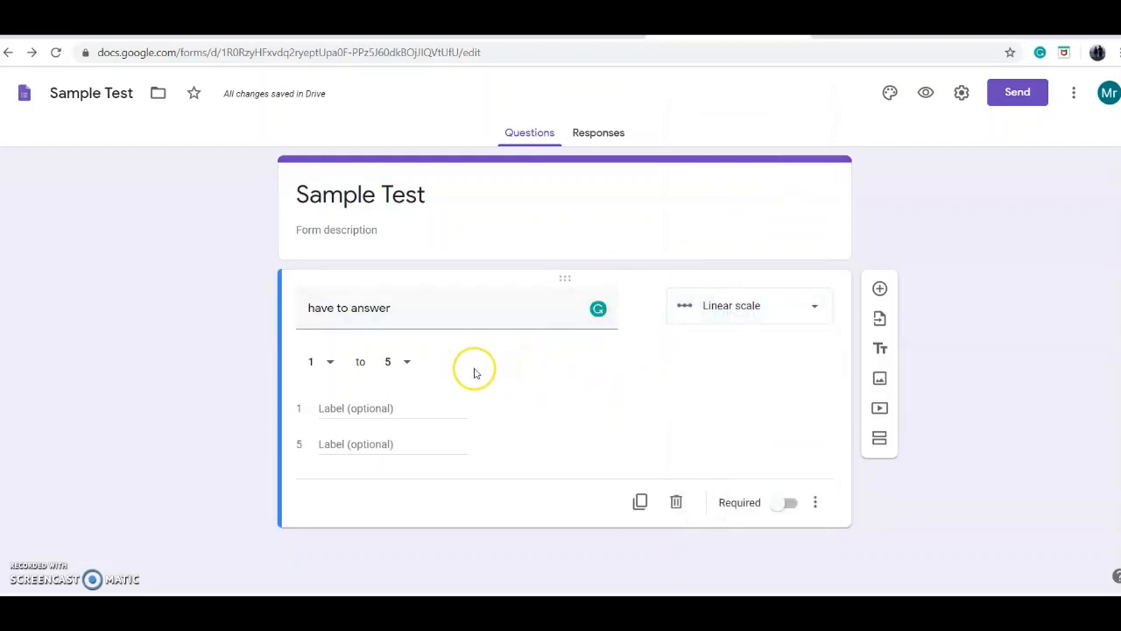
left_click(743, 323)
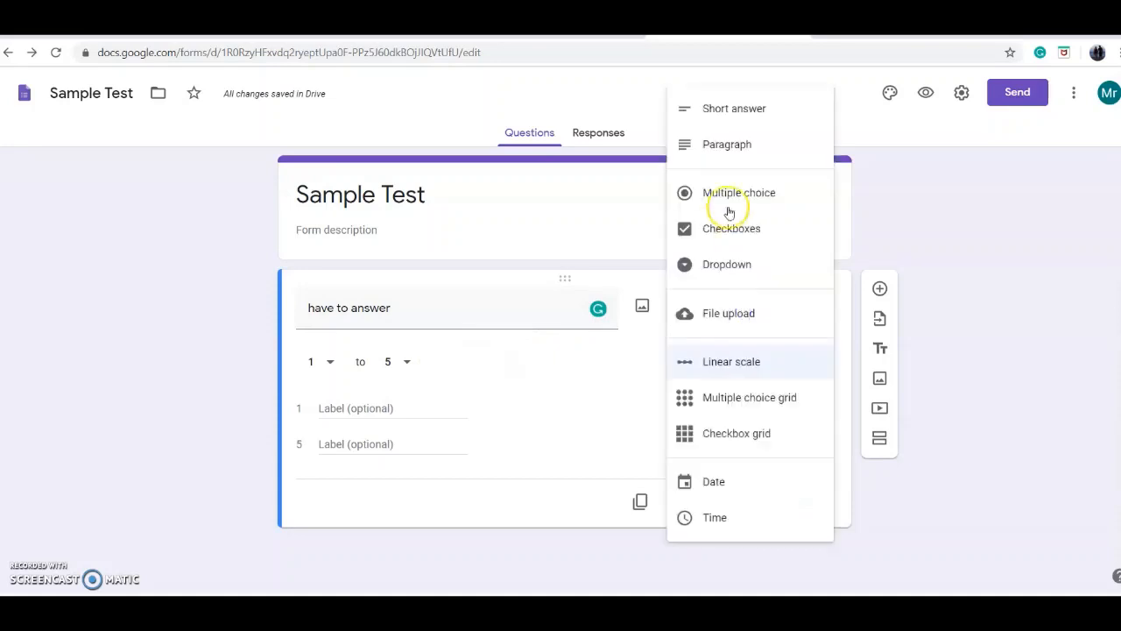
left_click(758, 196)
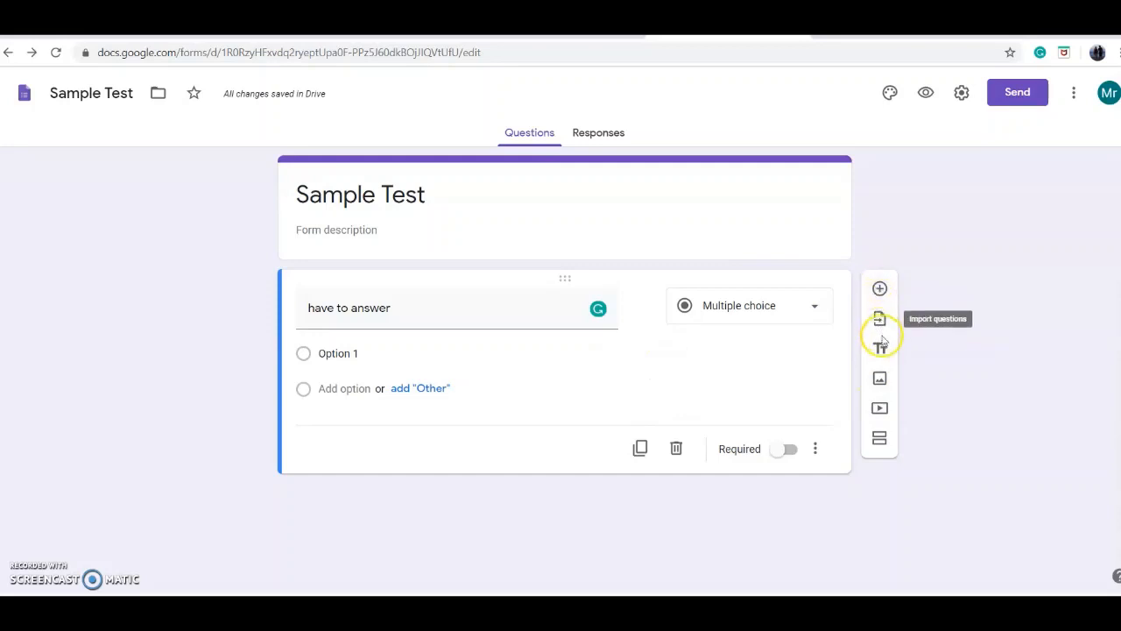
Step: Add the "mitosis" picture from the Pictures folder as a separate image item below the question
left_click(881, 382)
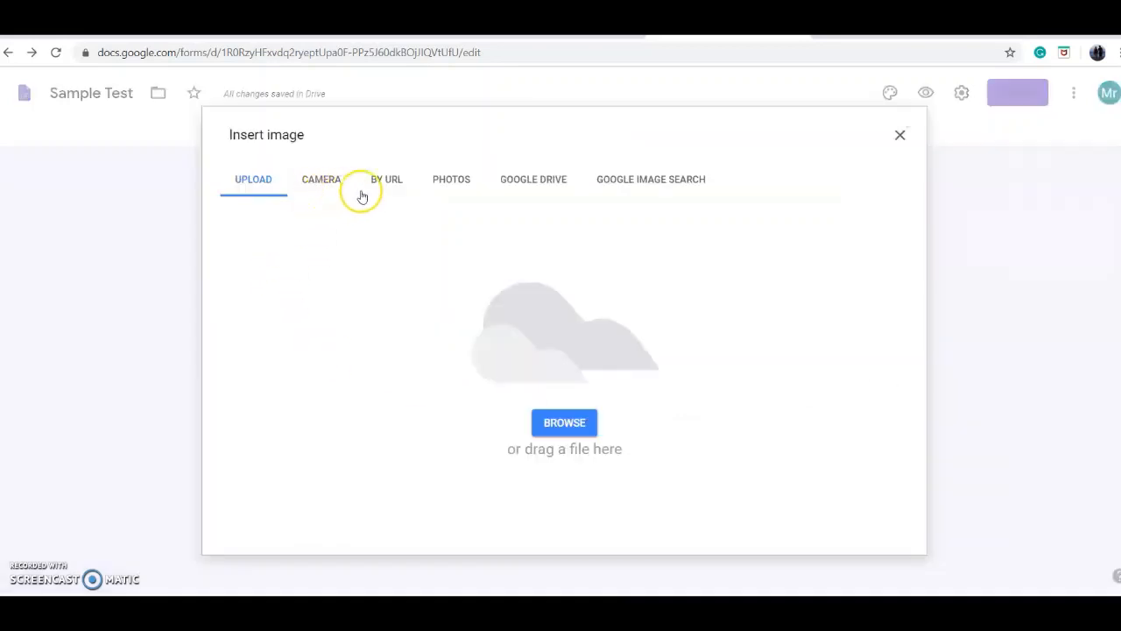
left_click(578, 424)
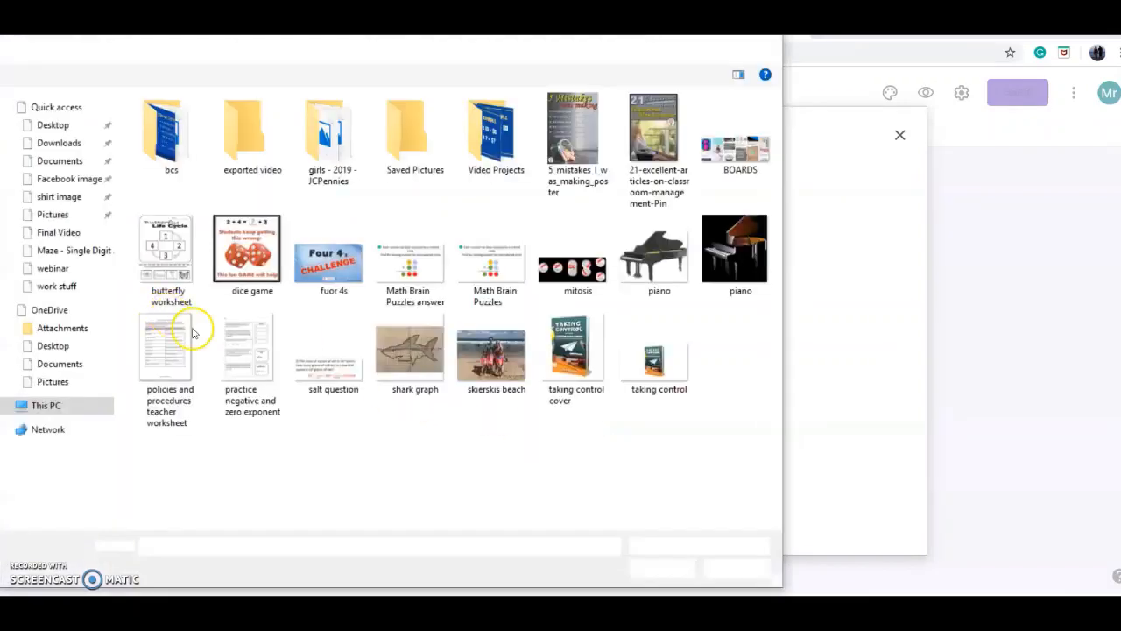
left_click(574, 262)
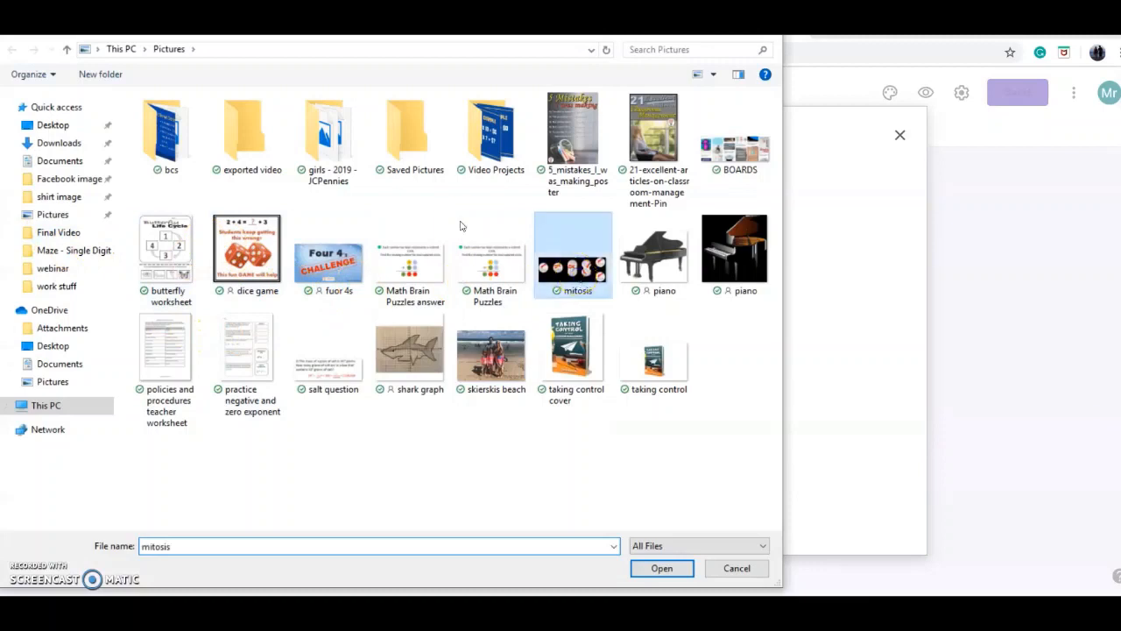
left_click(662, 568)
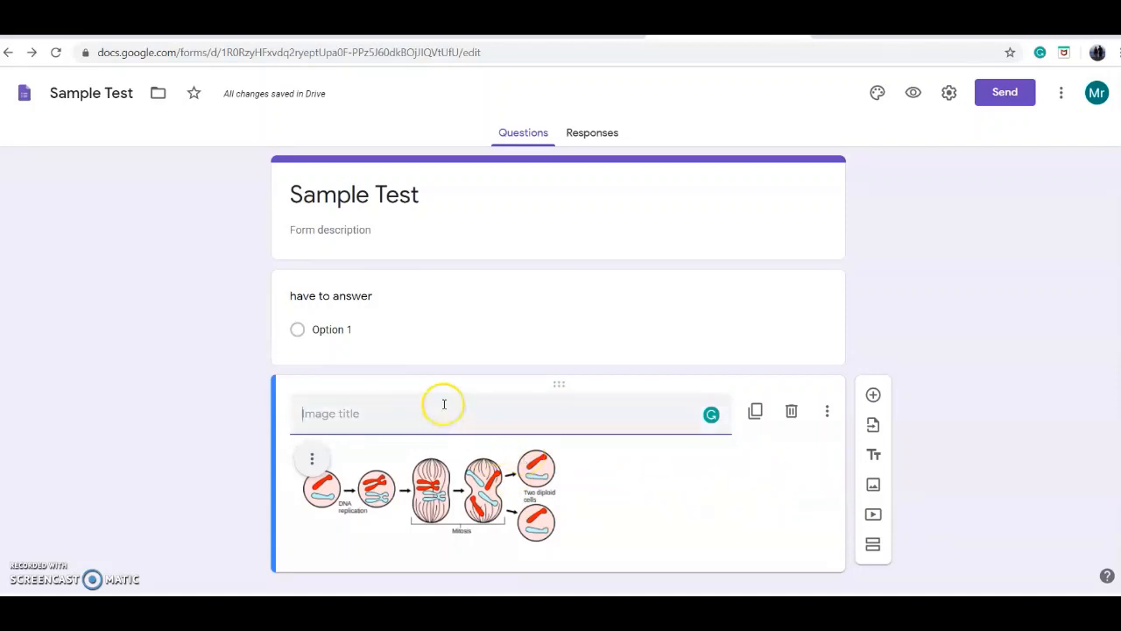
Step: Attach the "mitosis" picture from the Pictures folder directly to the "have to answer" question
left_click(399, 325)
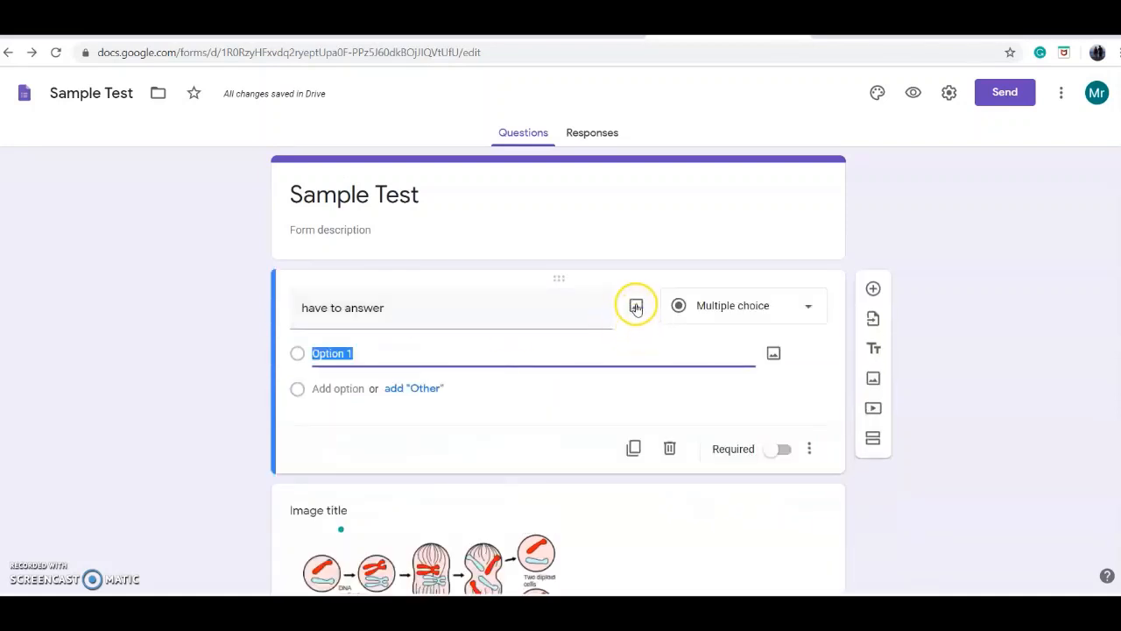
left_click(636, 307)
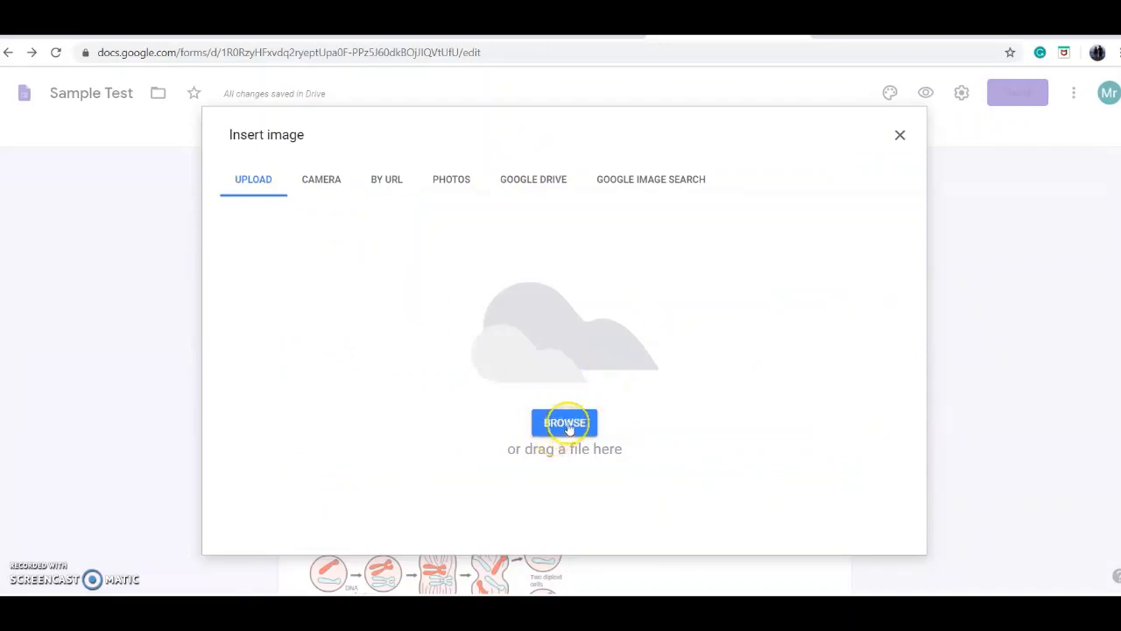
left_click(566, 423)
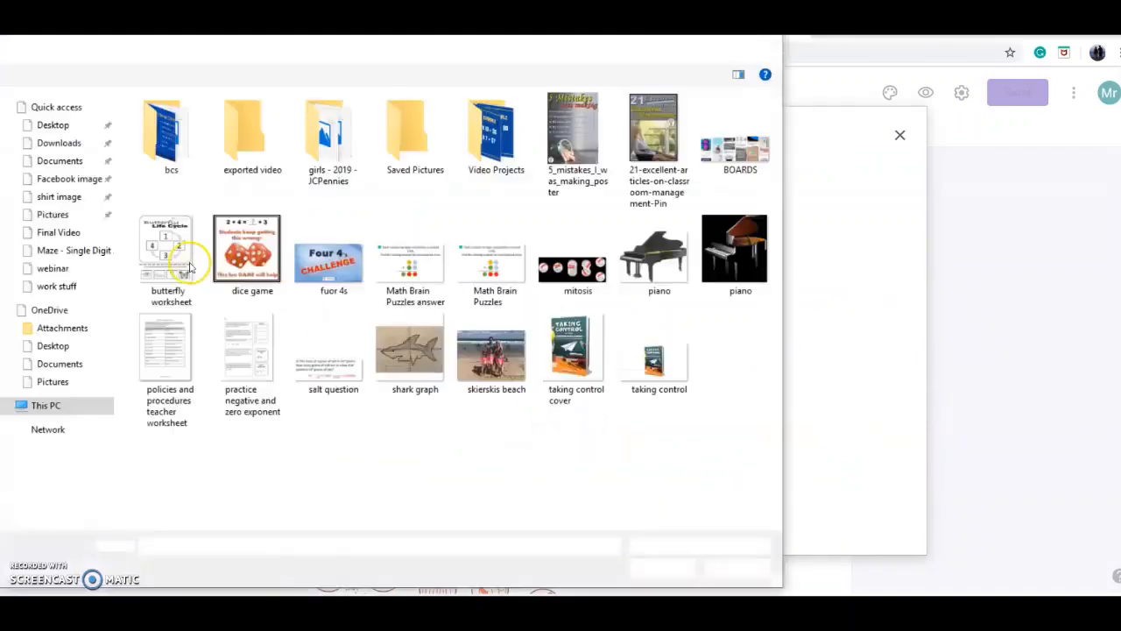
left_click(586, 272)
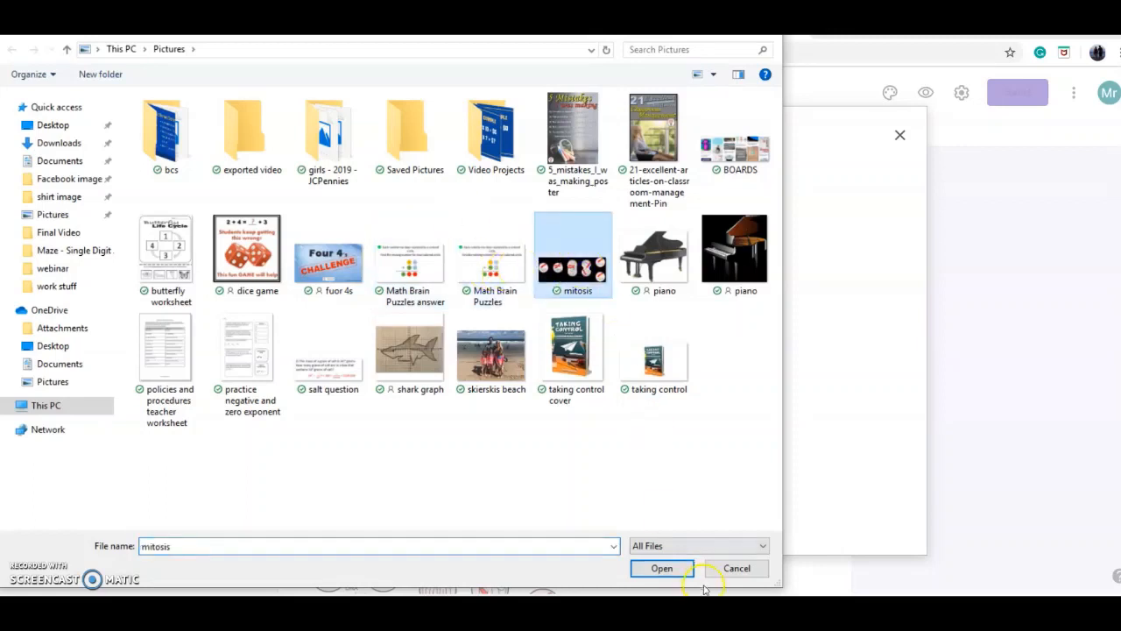
left_click(662, 568)
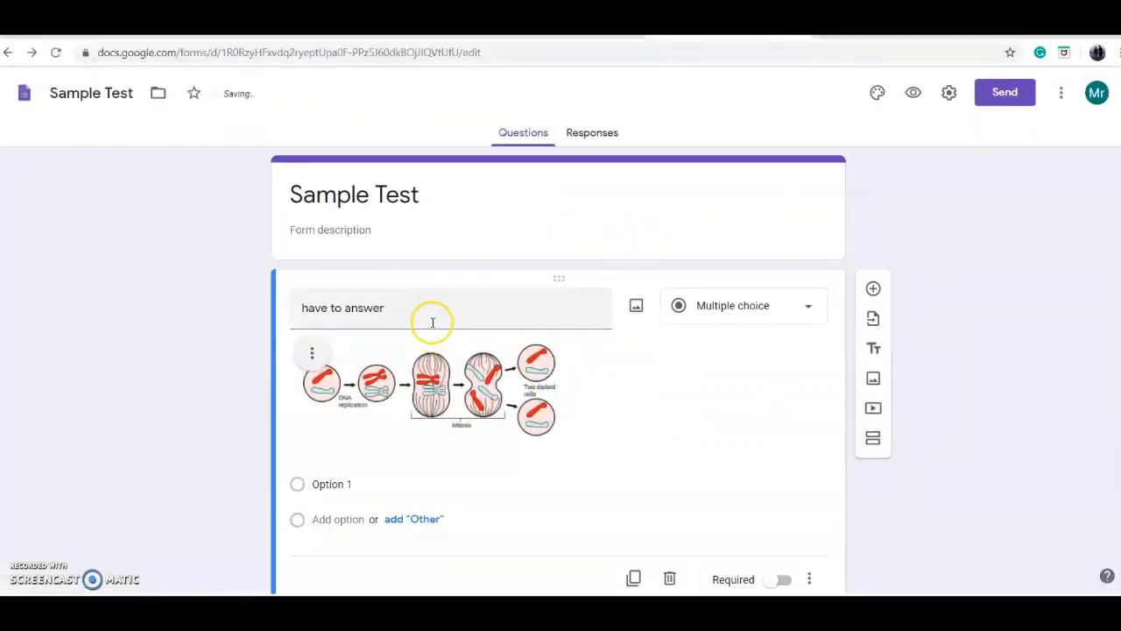
Step: Add an "Other" choice, Option 2 and Option 3 to the "have to answer" question
triple_click(433, 314)
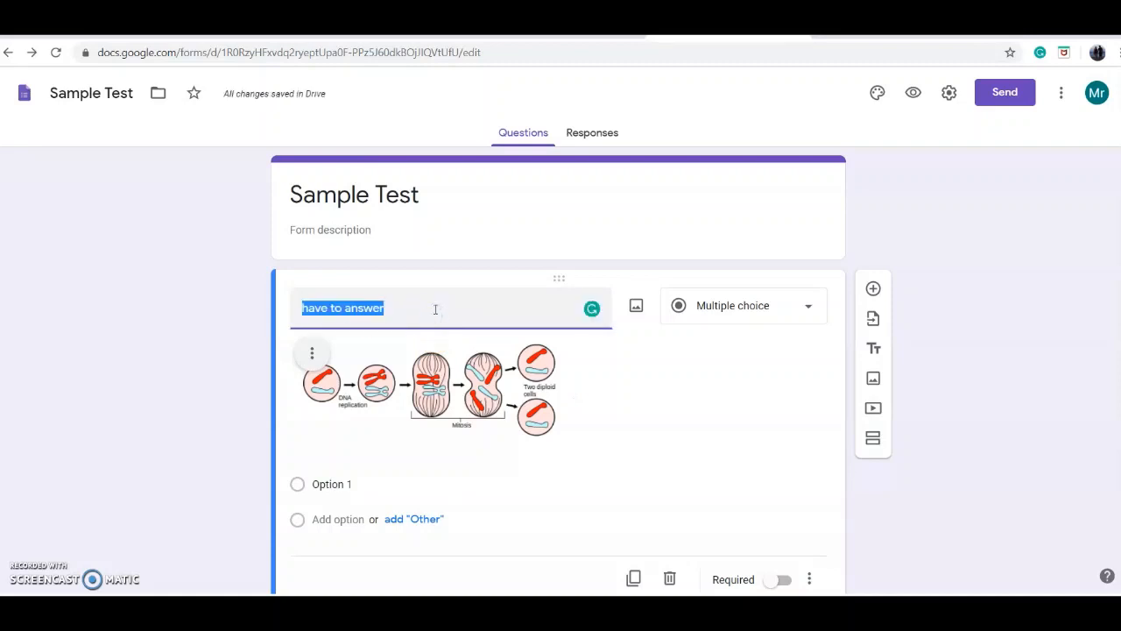
left_click(443, 483)
left_click(425, 520)
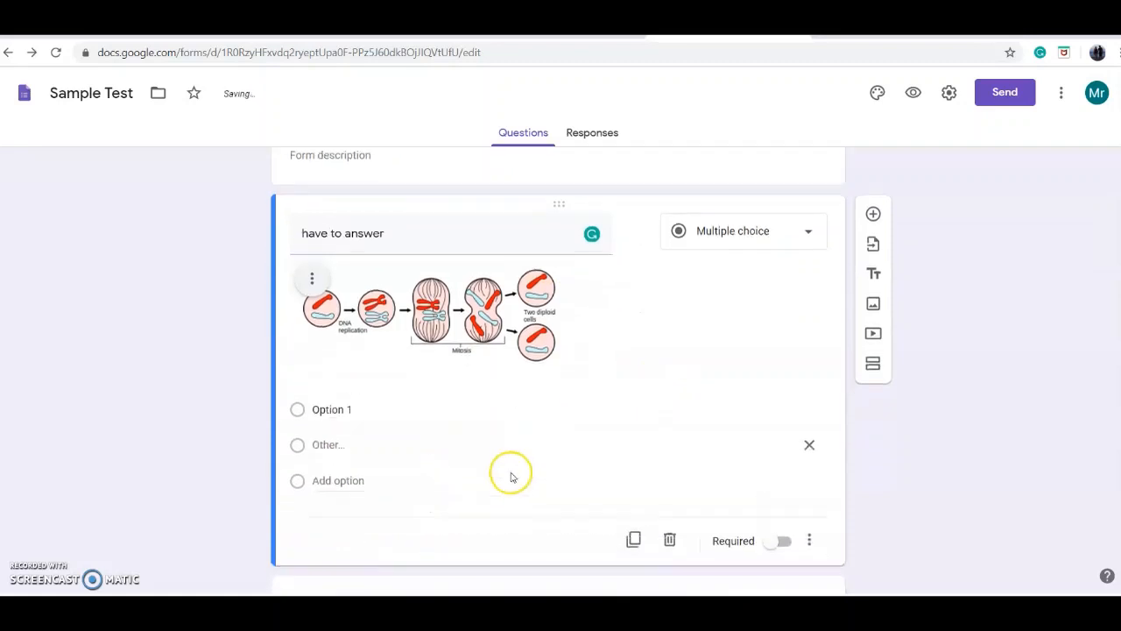
left_click(350, 480)
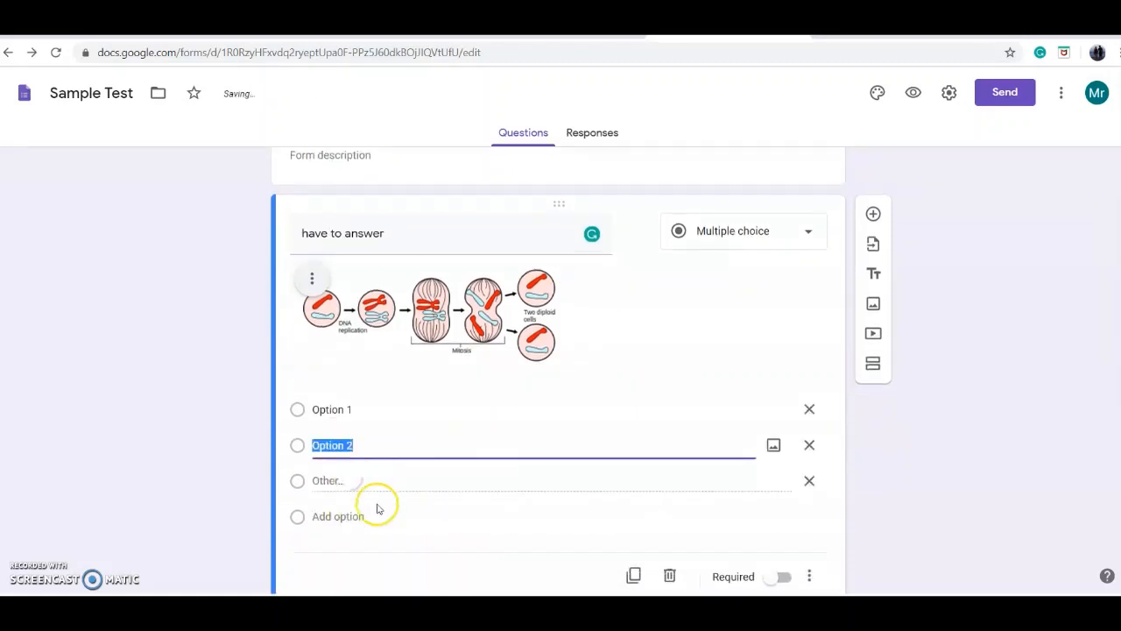
left_click(358, 518)
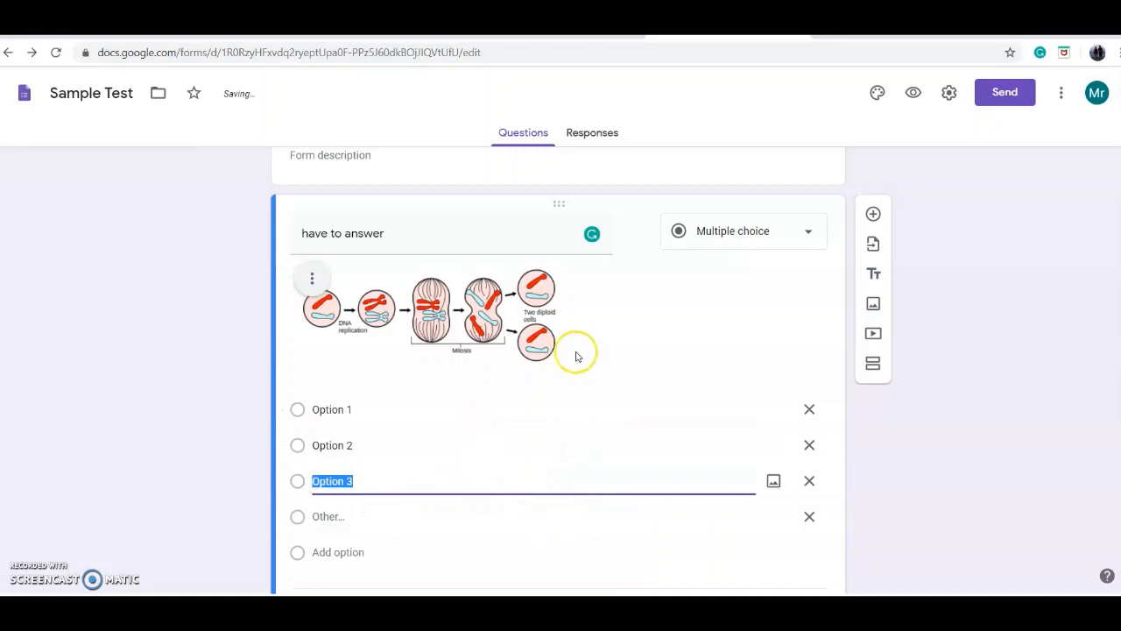
Step: Make the "have to answer" question required and turn on shuffling of its option order
scroll(671, 358, "down", 2)
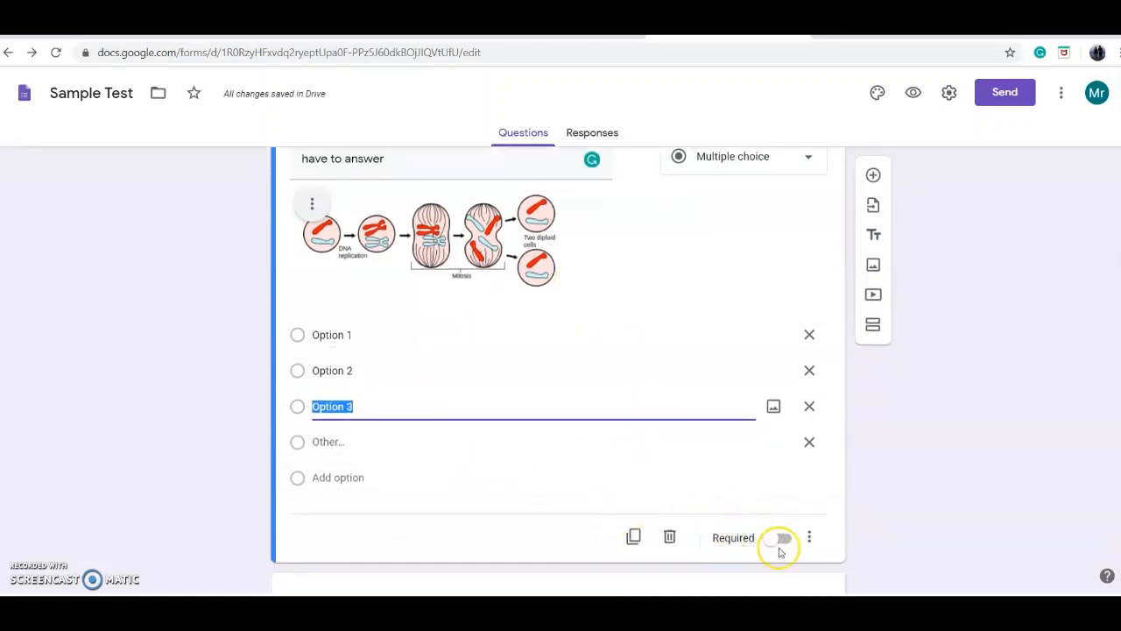
left_click(783, 538)
left_click(812, 540)
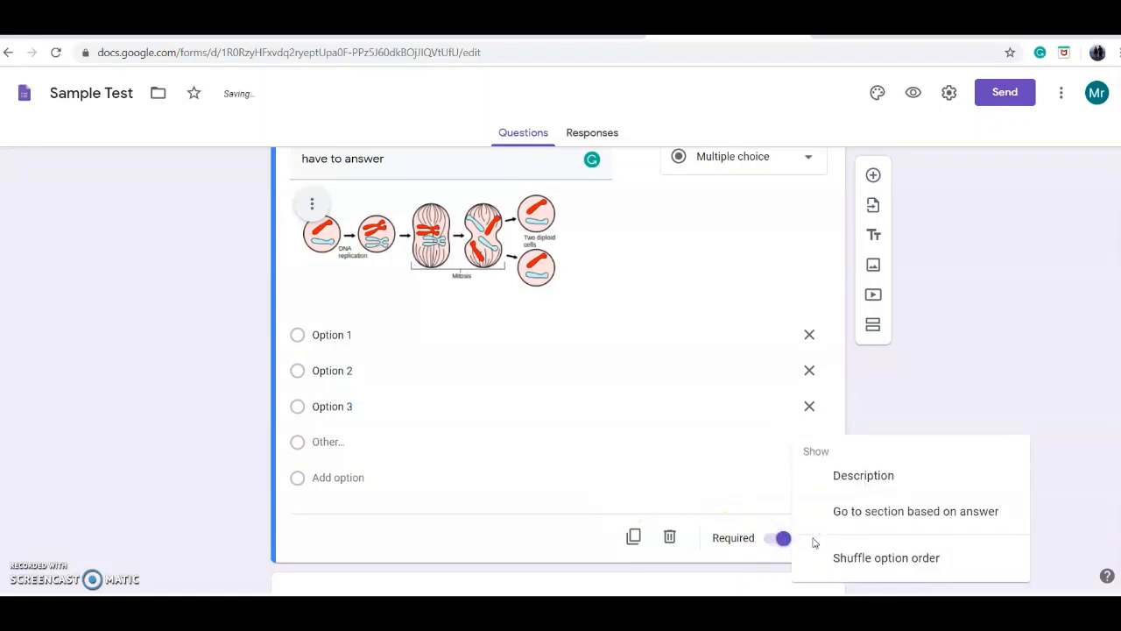
left_click(816, 543)
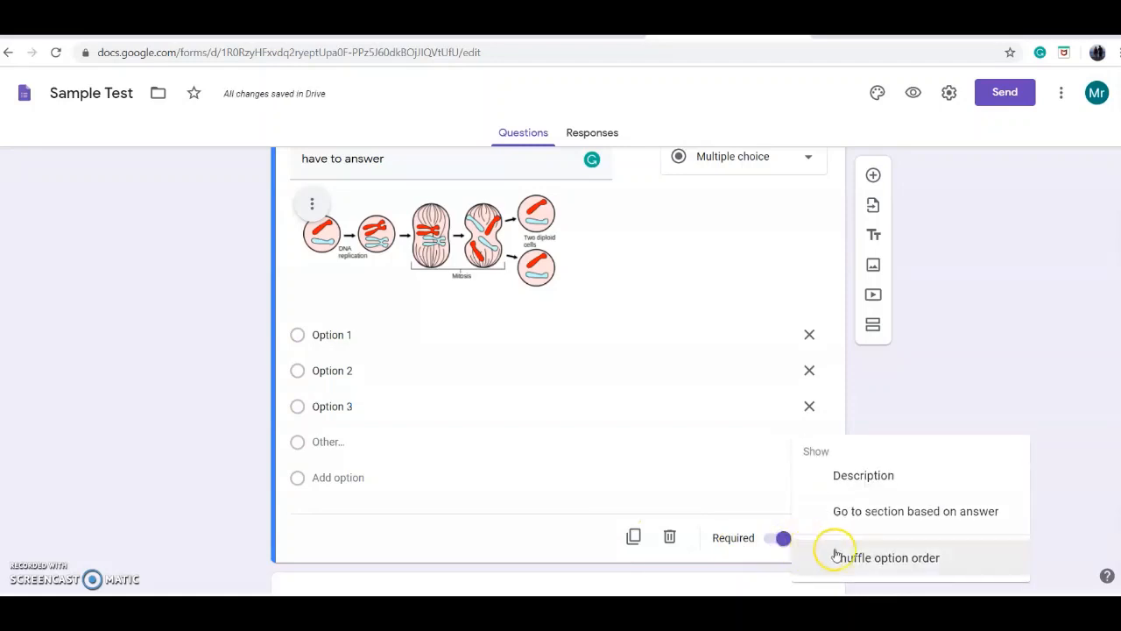
left_click(901, 560)
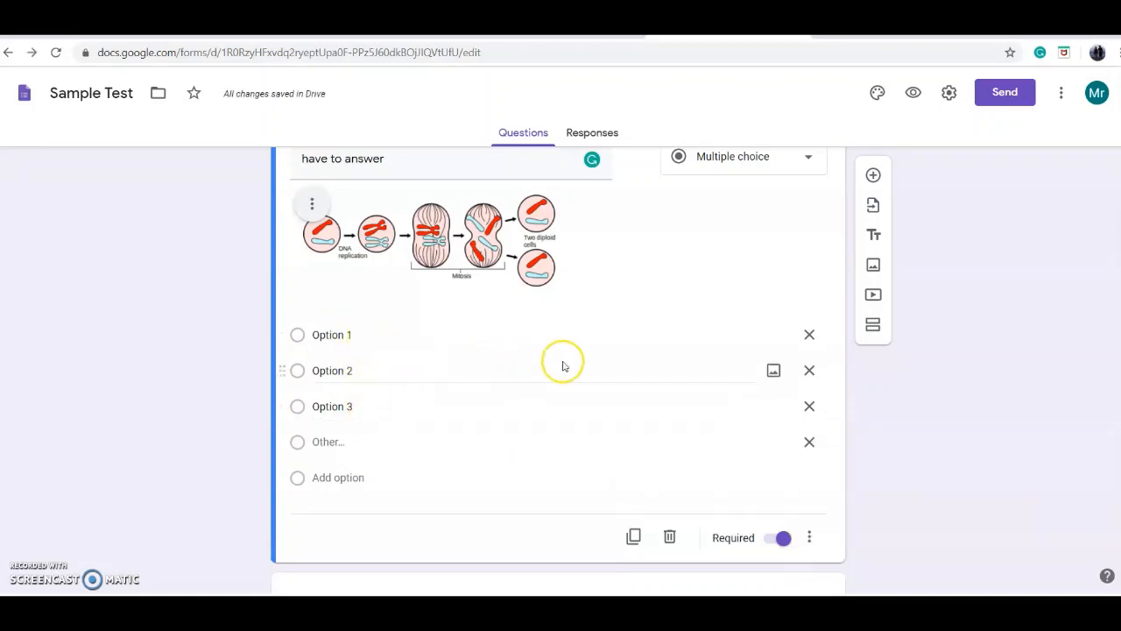
Step: Delete the separate, untitled mitosis image item below the question
scroll(570, 403, "up", 1)
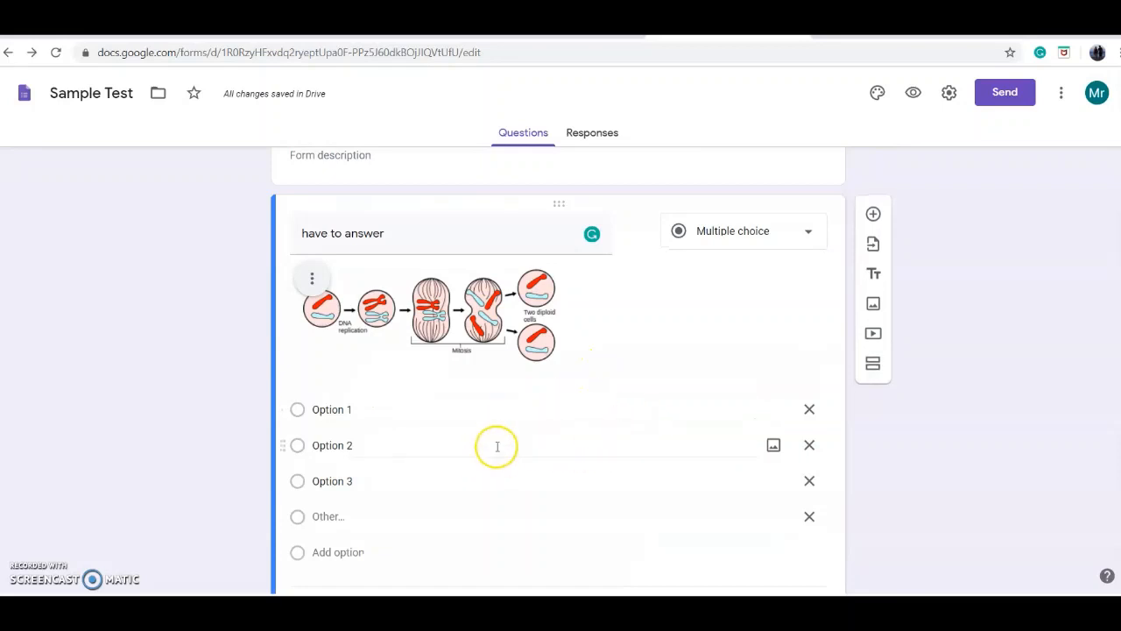
scroll(496, 442, "down", 2)
scroll(577, 433, "down", 2)
left_click(613, 438)
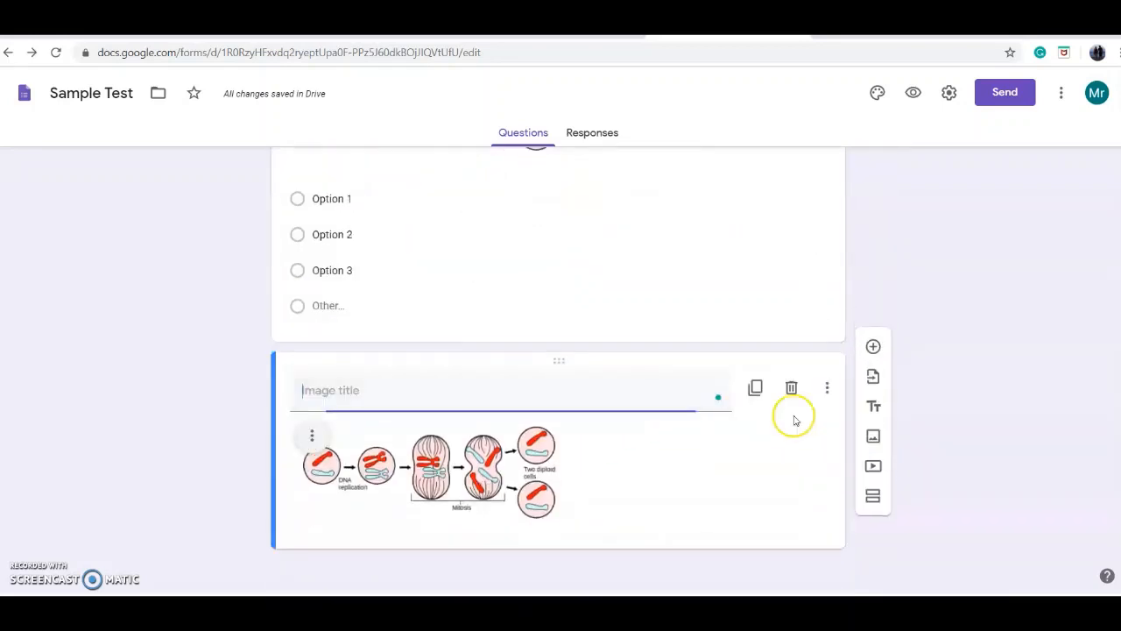
left_click(794, 392)
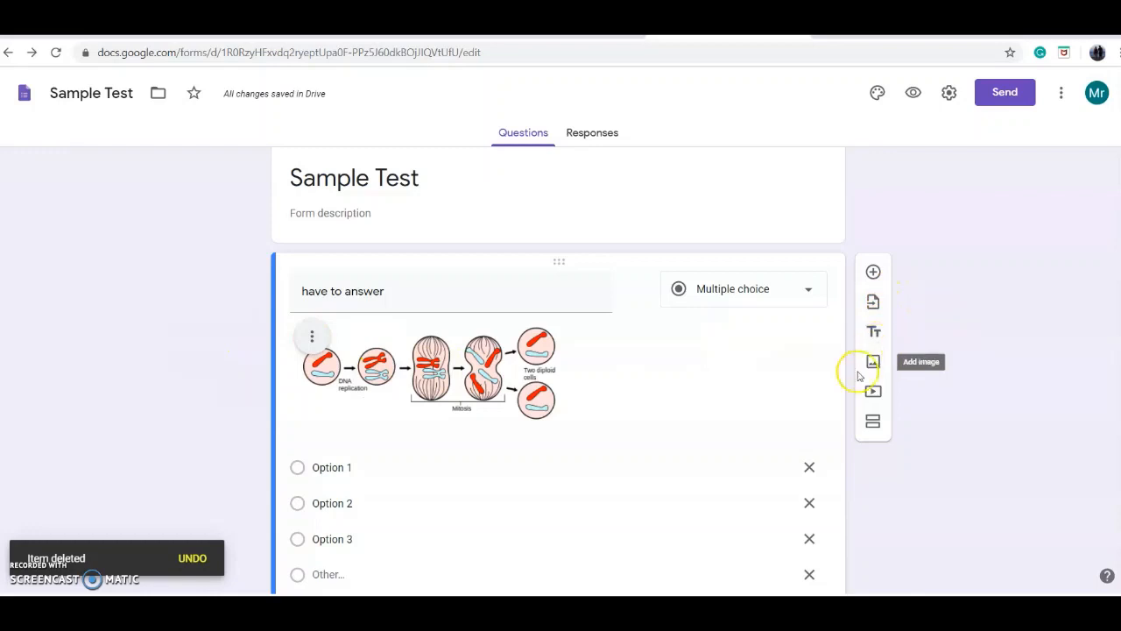
Step: Duplicate the "have to answer" question and add a blank multiple choice question beneath the copy
scroll(762, 351, "down", 2)
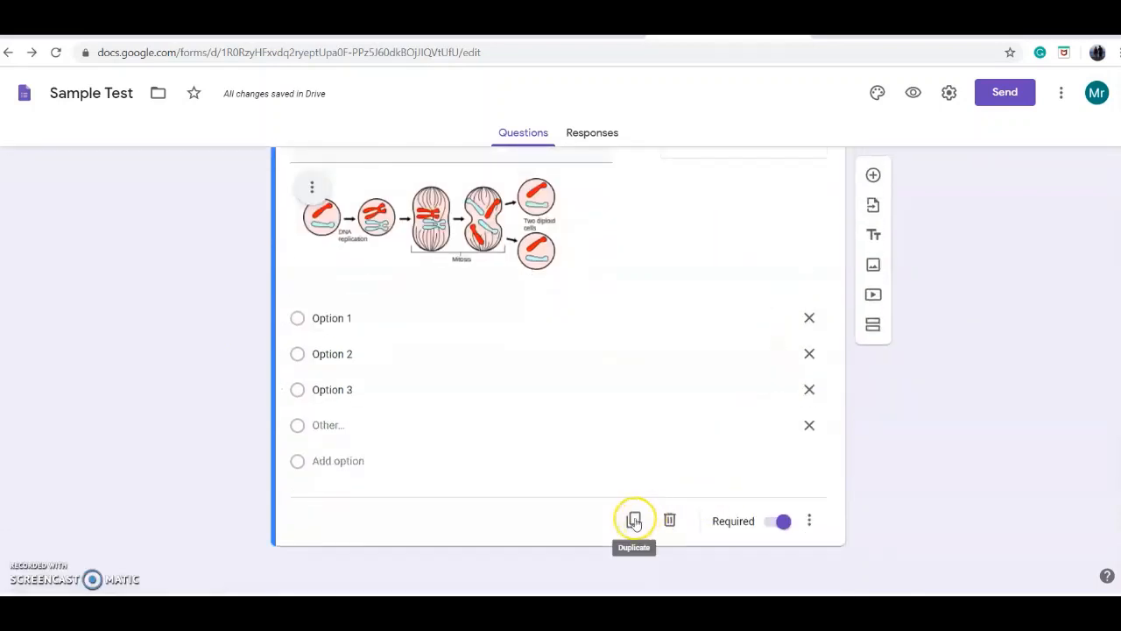
left_click(634, 521)
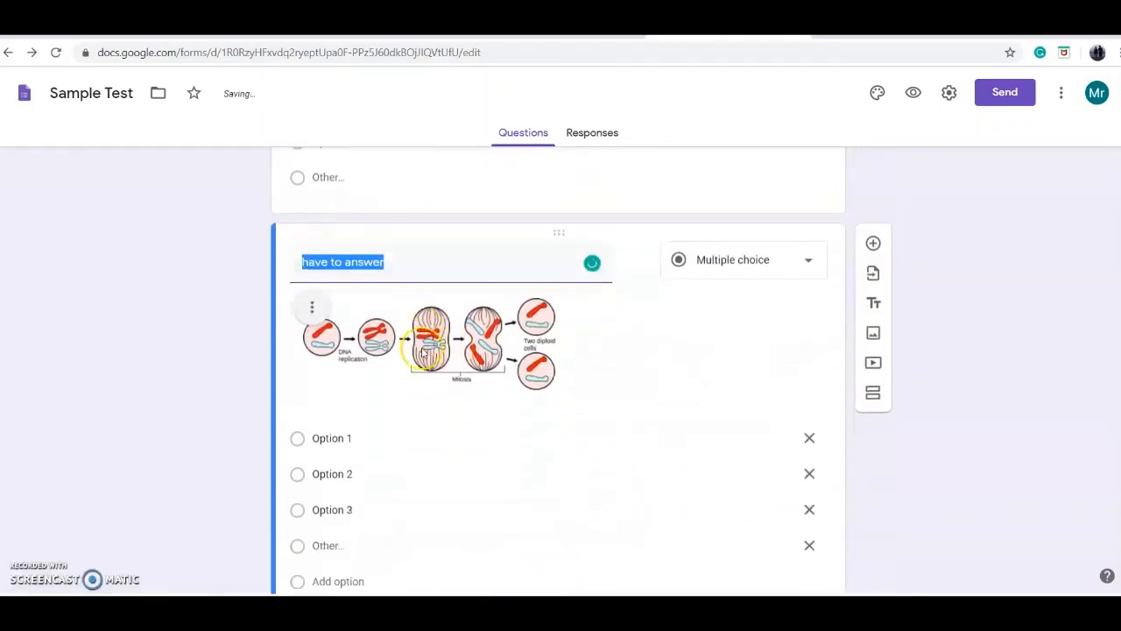
scroll(370, 464, "down", 2)
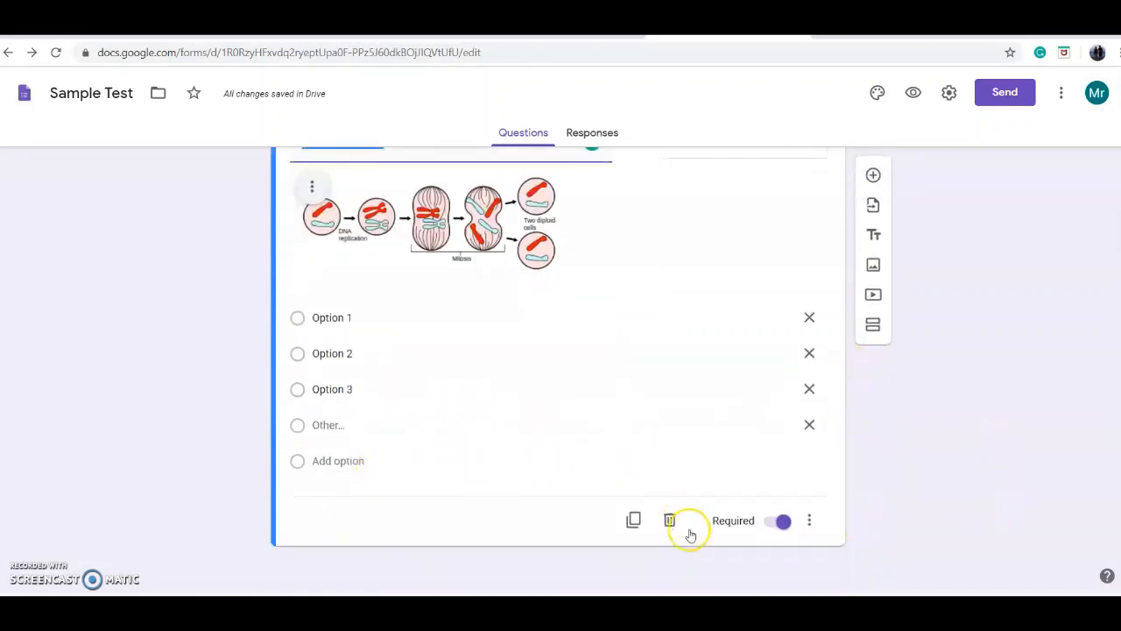
left_click(873, 176)
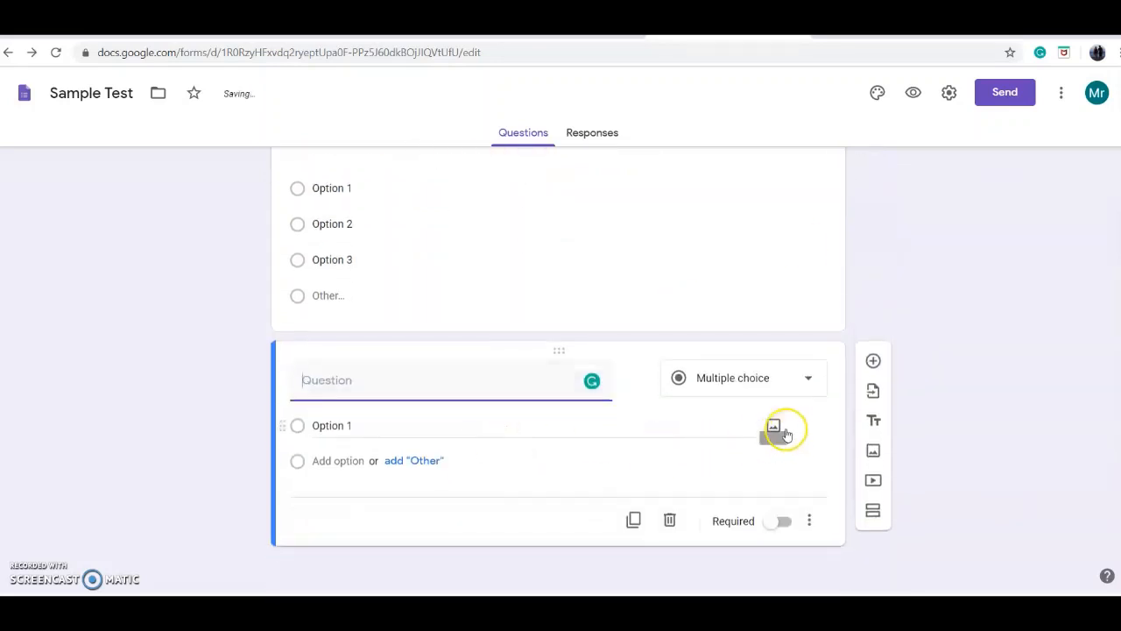
left_click(874, 483)
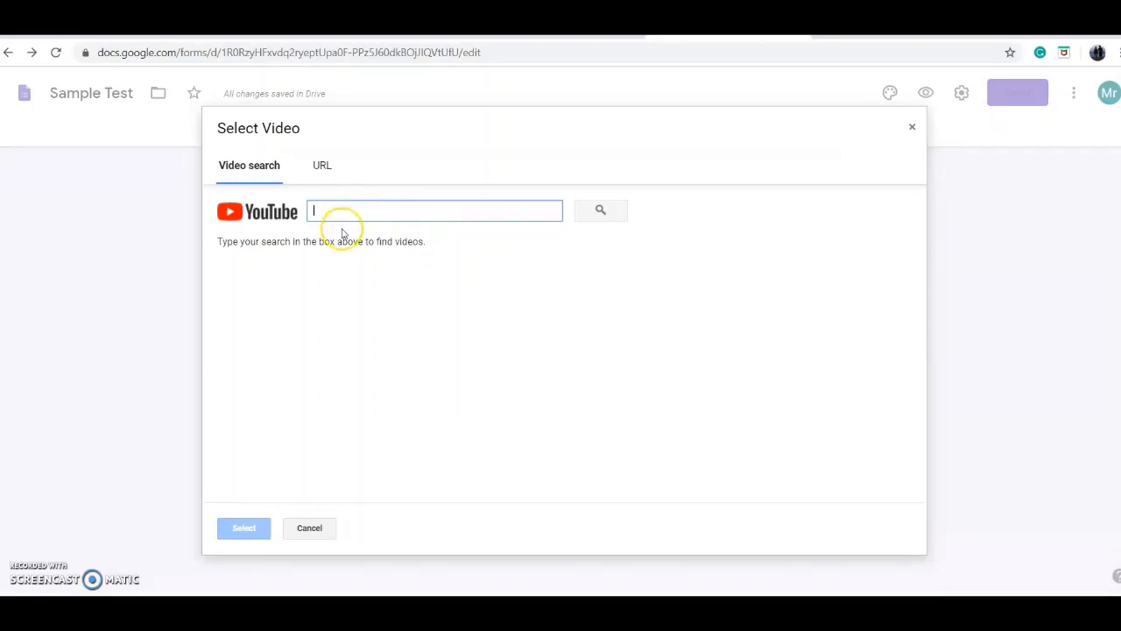
left_click(321, 167)
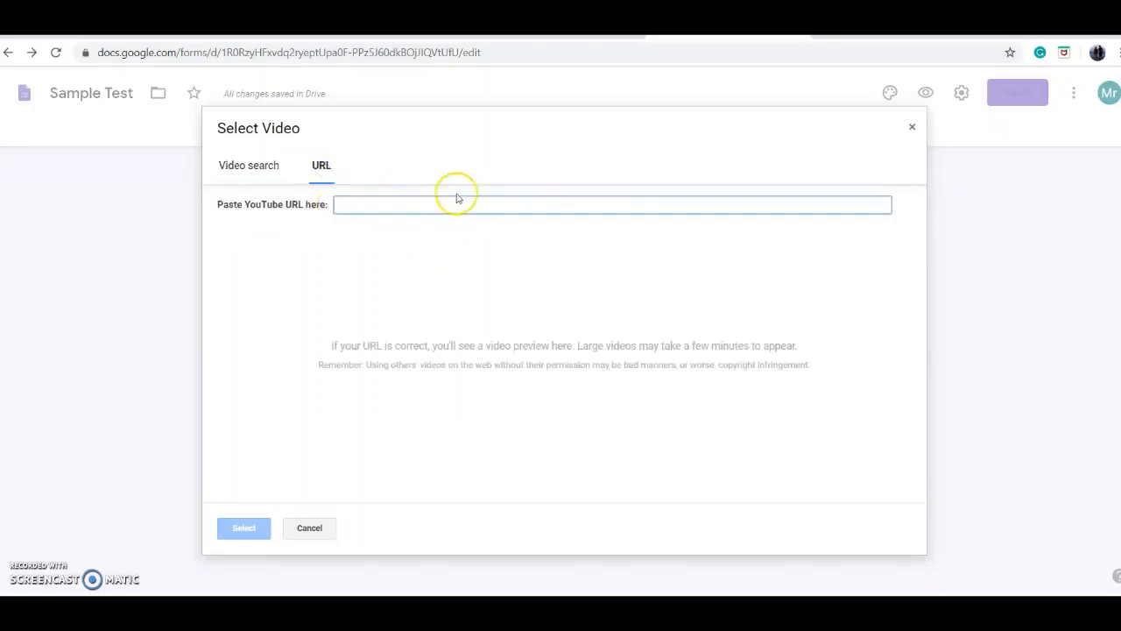
left_click(326, 528)
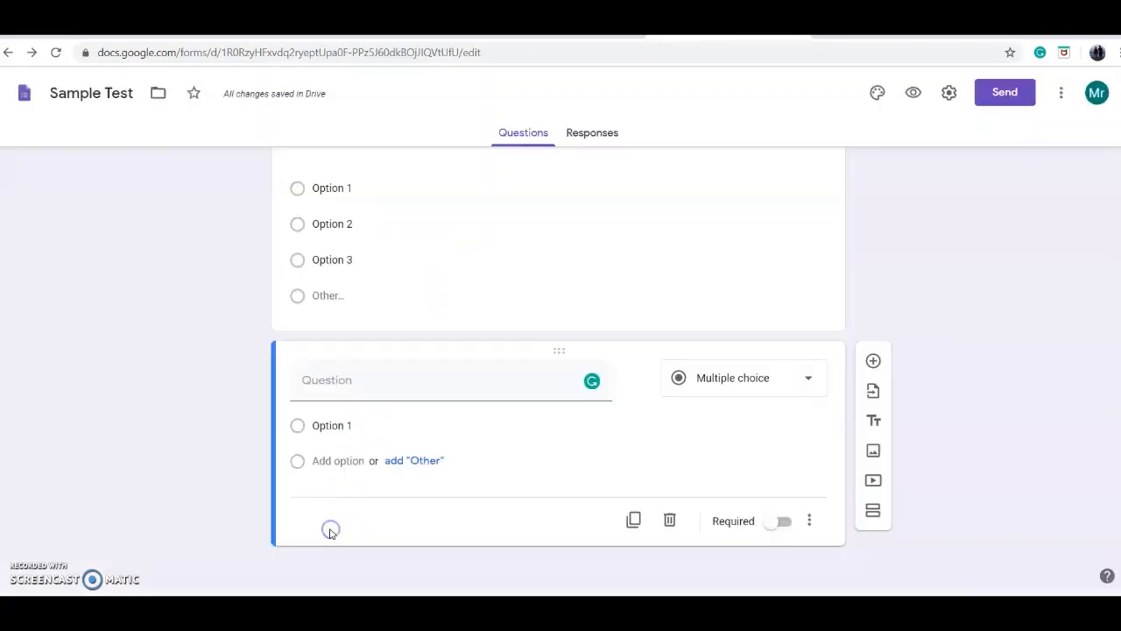
Step: Change the blank question's type to Short answer and add a title and description block beneath it
left_click(739, 377)
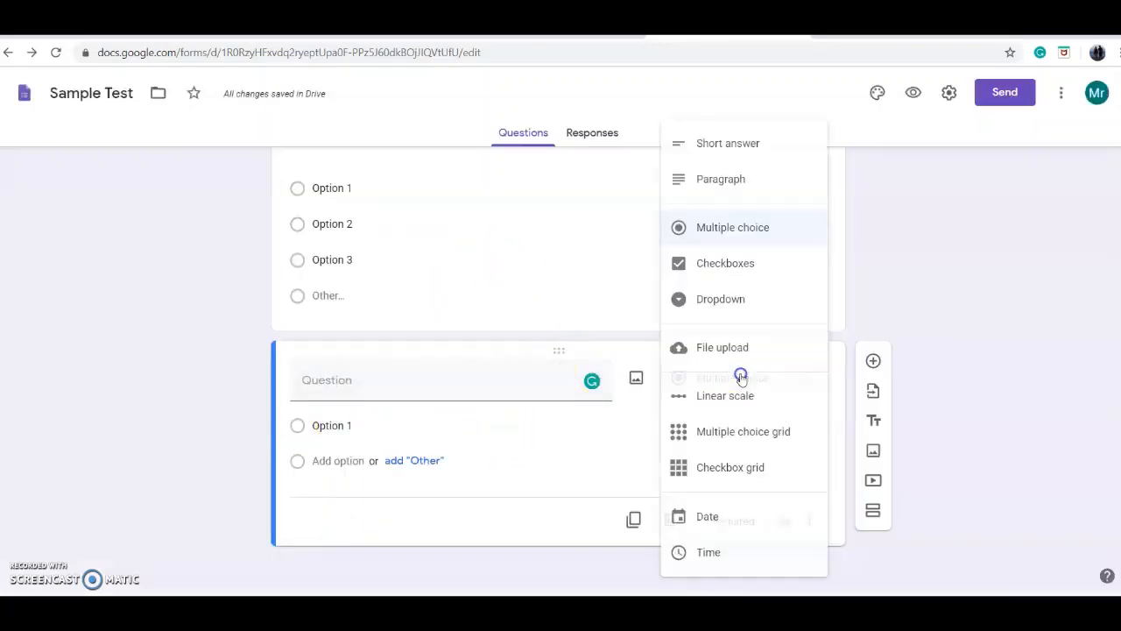
left_click(719, 145)
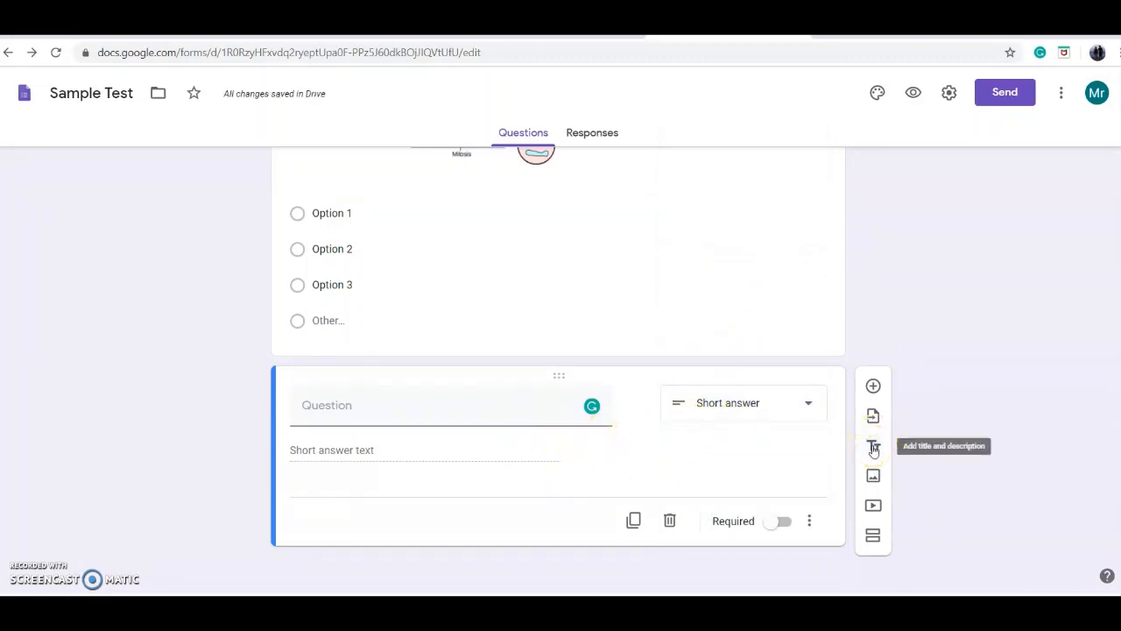
left_click(874, 448)
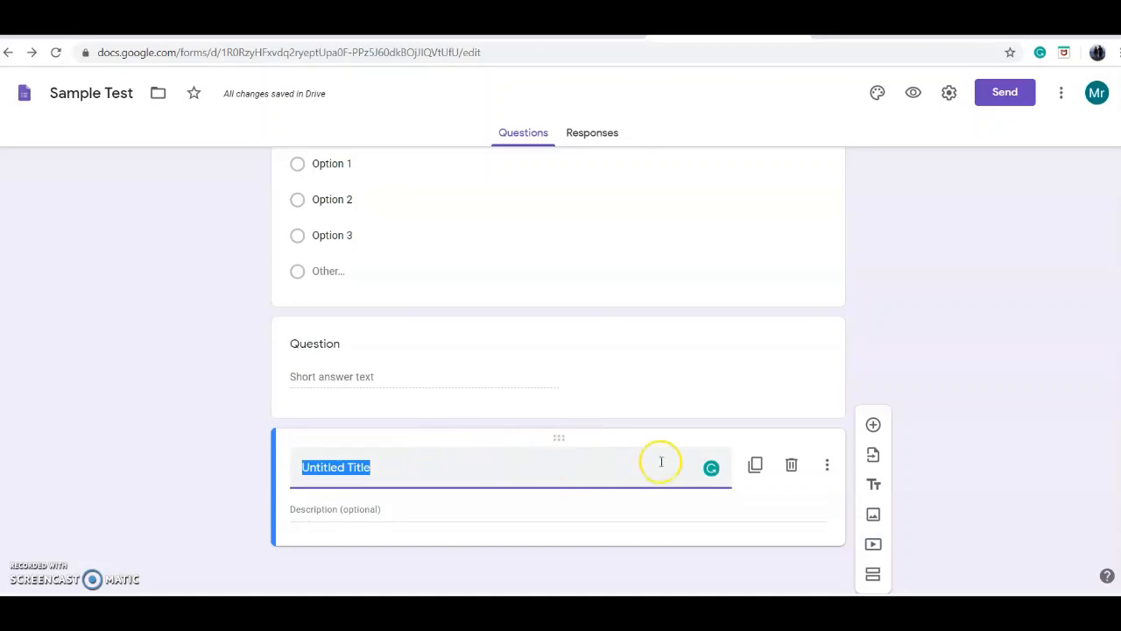
scroll(556, 458, "up", 1)
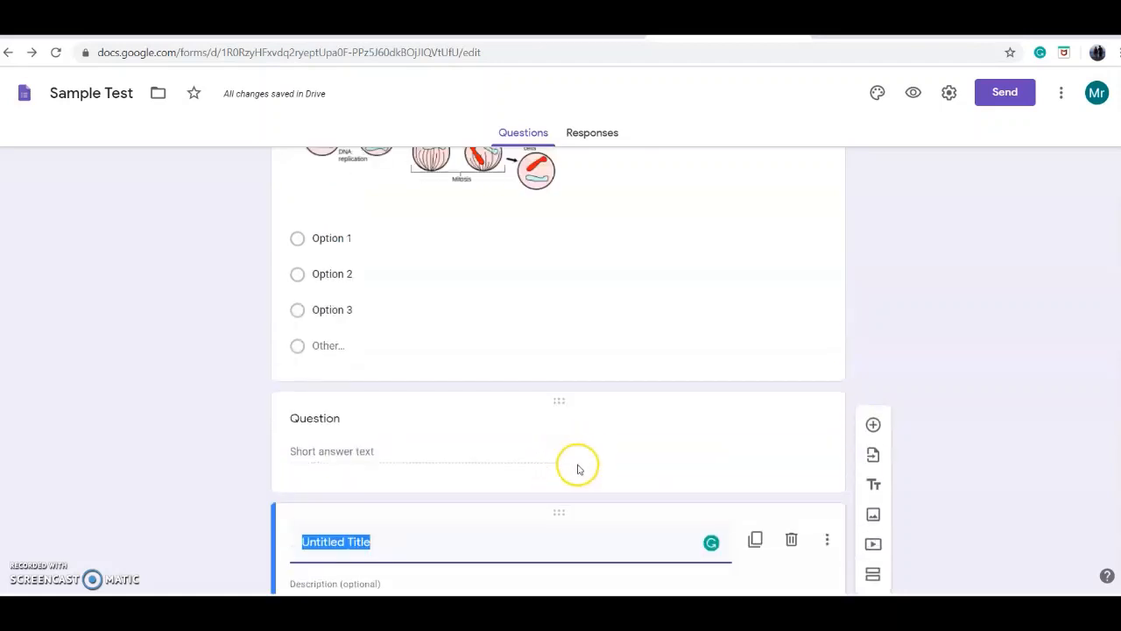
scroll(613, 460, "down", 1)
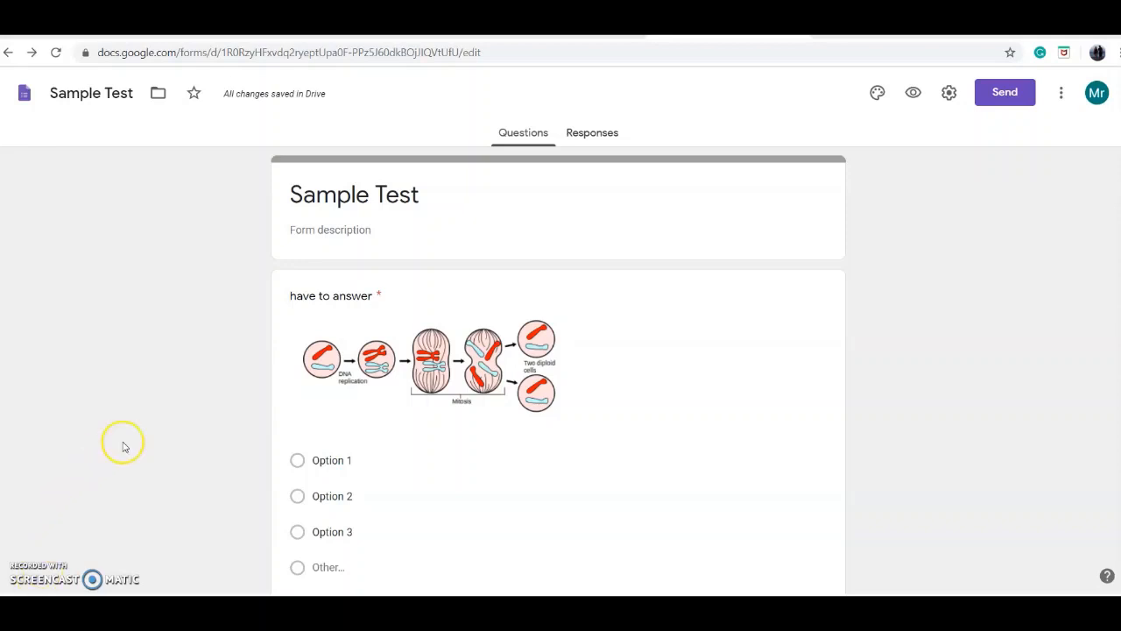
Step: Set the form's theme colour to dark blue and its background to the second, medium-light shade
left_click(877, 92)
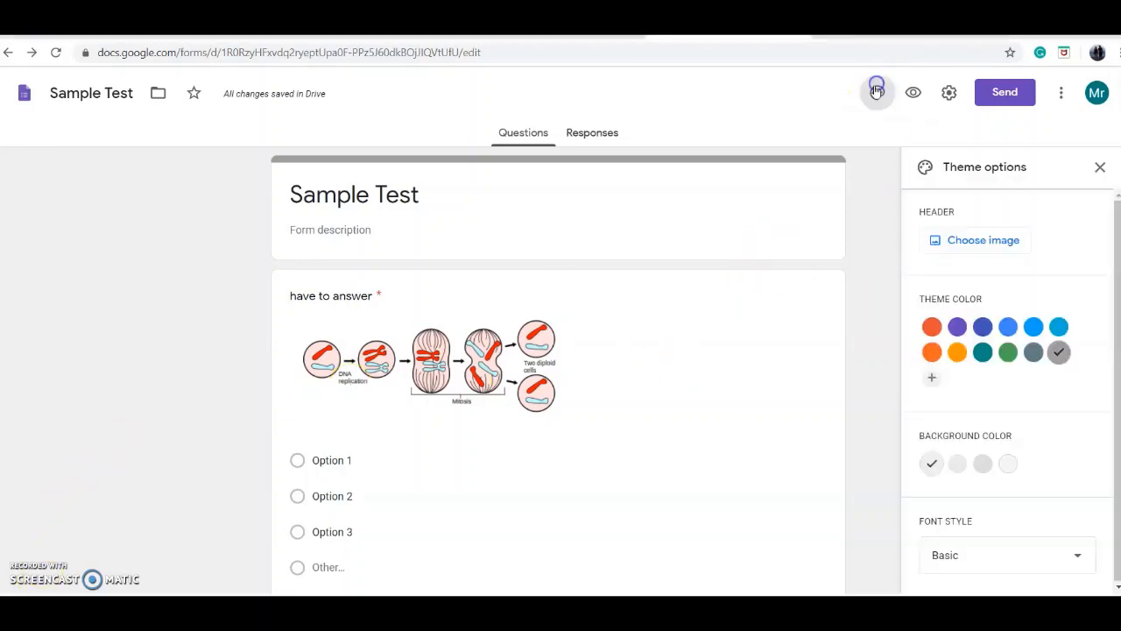
left_click(958, 327)
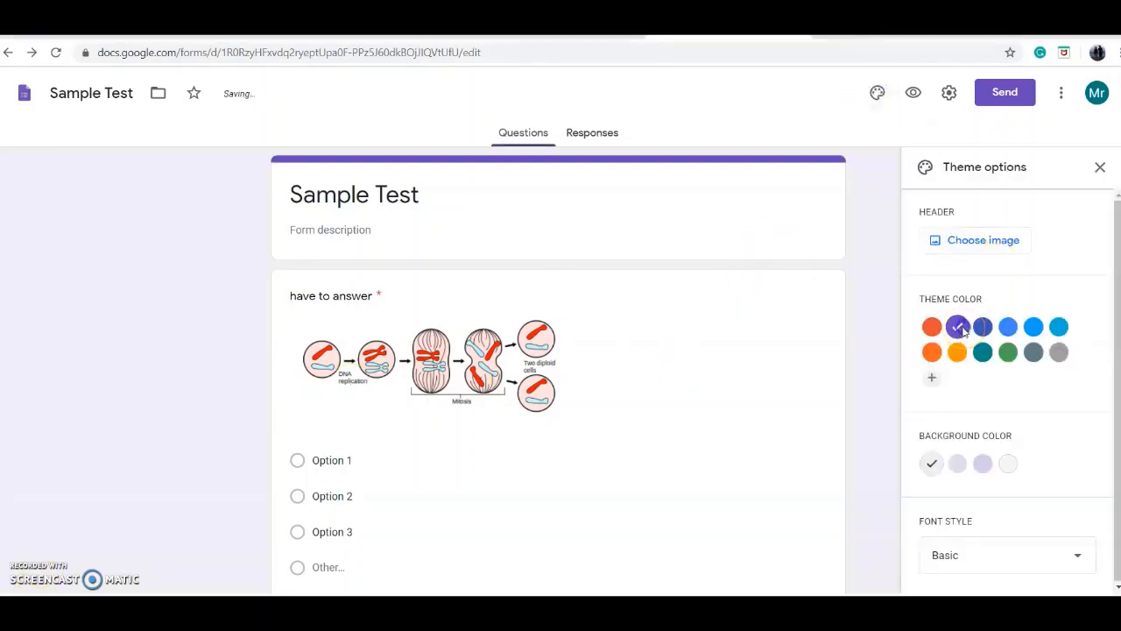
left_click(983, 463)
left_click(959, 463)
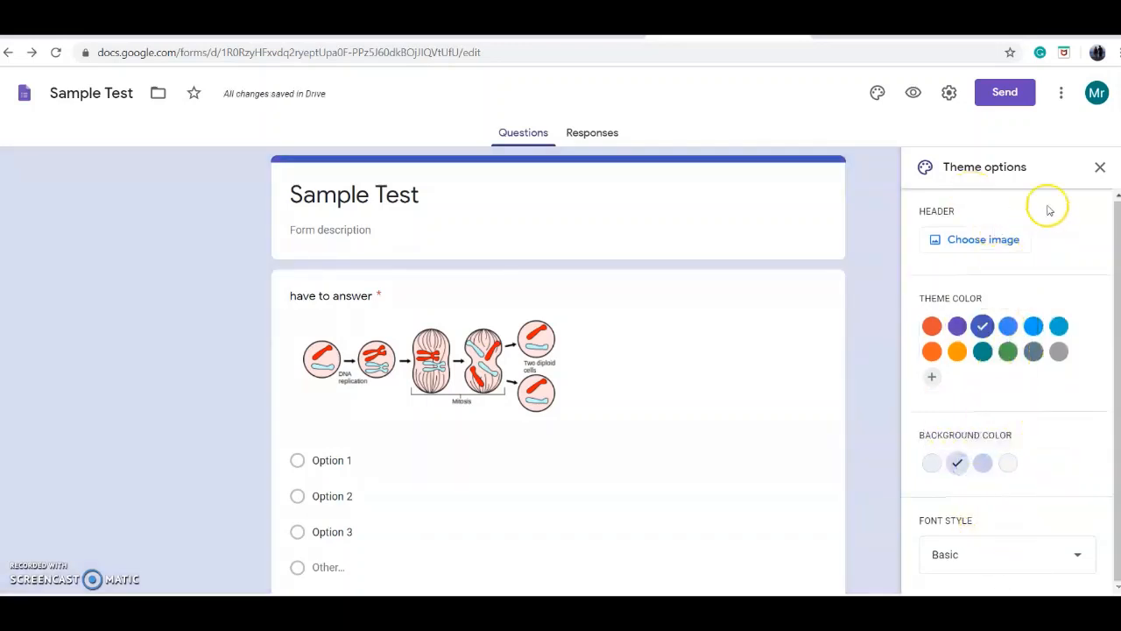
left_click(1101, 165)
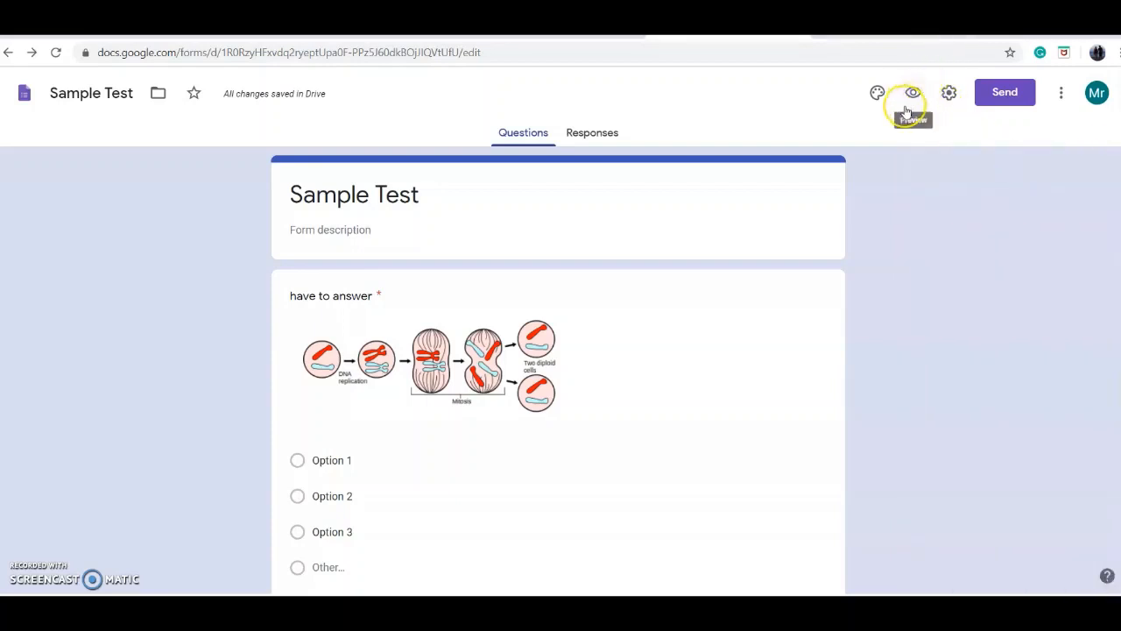
Step: In the form settings, limit to 1 response and make it a quiz with grades released later, after manual review
left_click(950, 94)
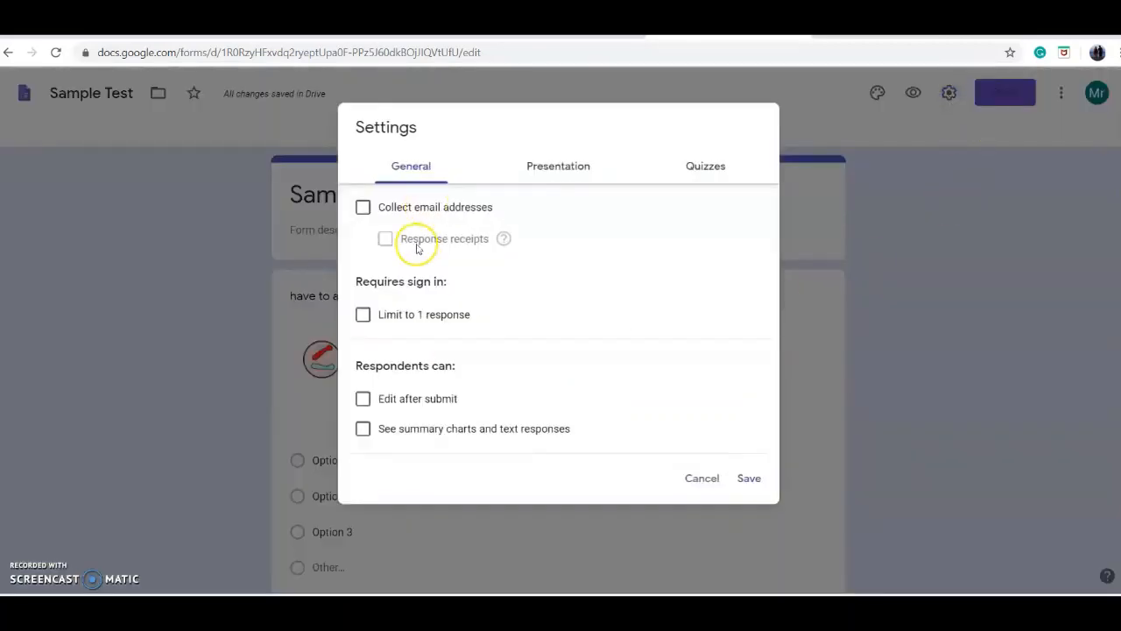
left_click(363, 315)
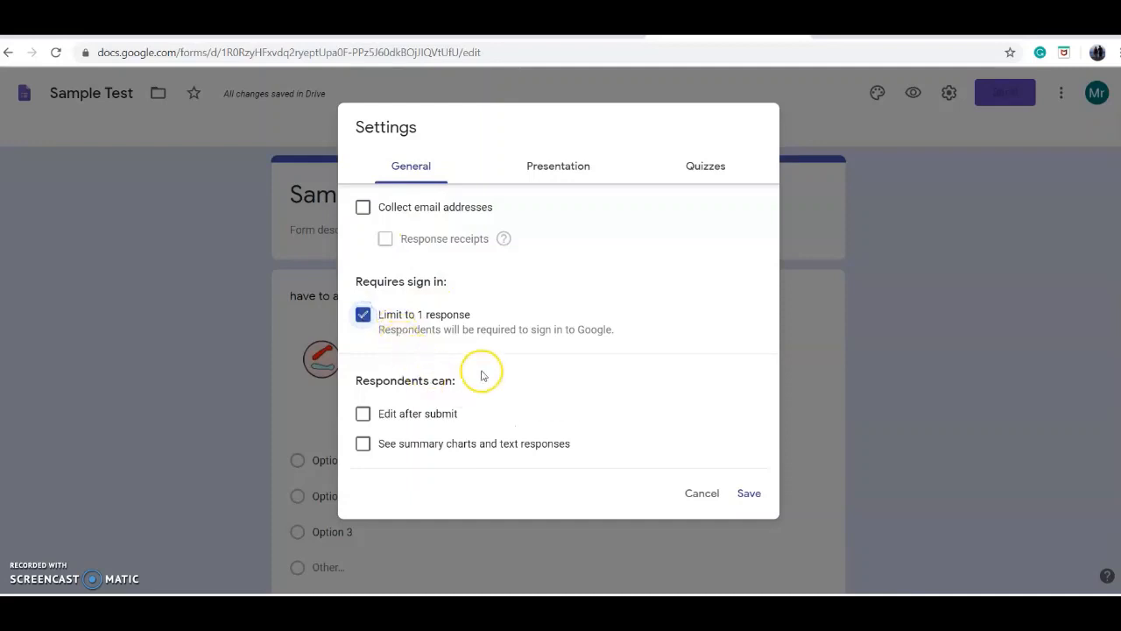
left_click(713, 170)
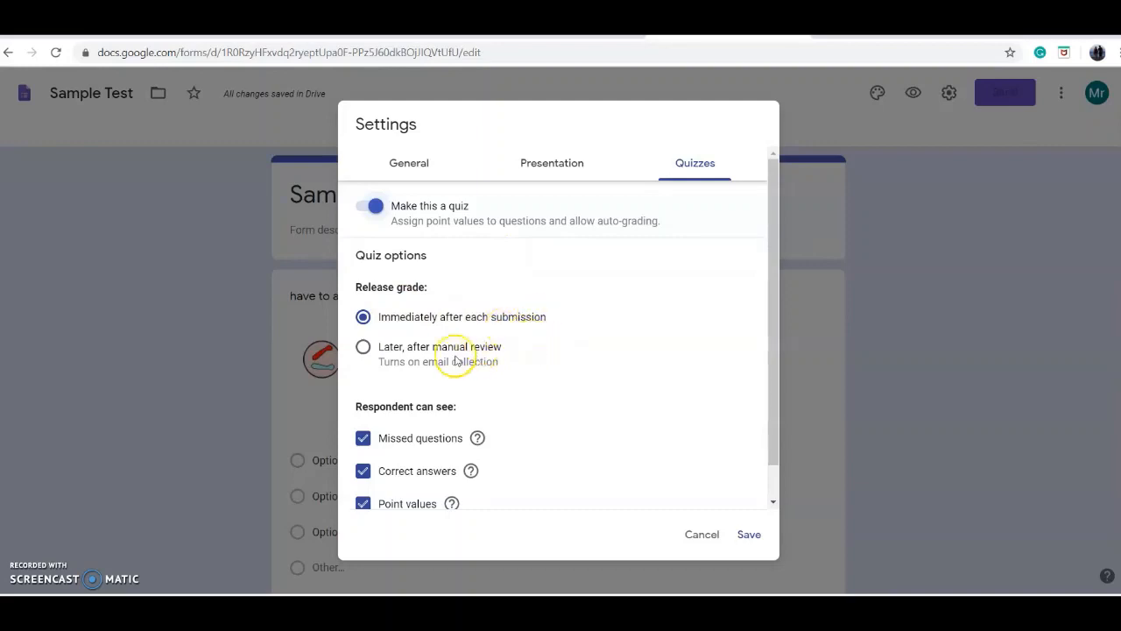
left_click(363, 351)
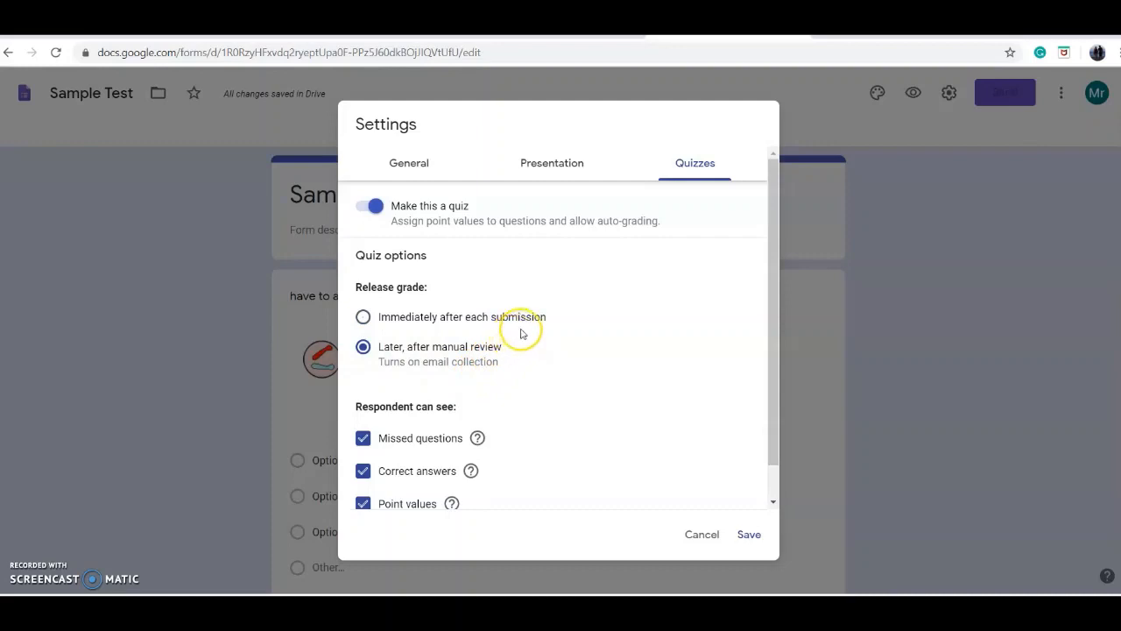
scroll(520, 333, "down", 1)
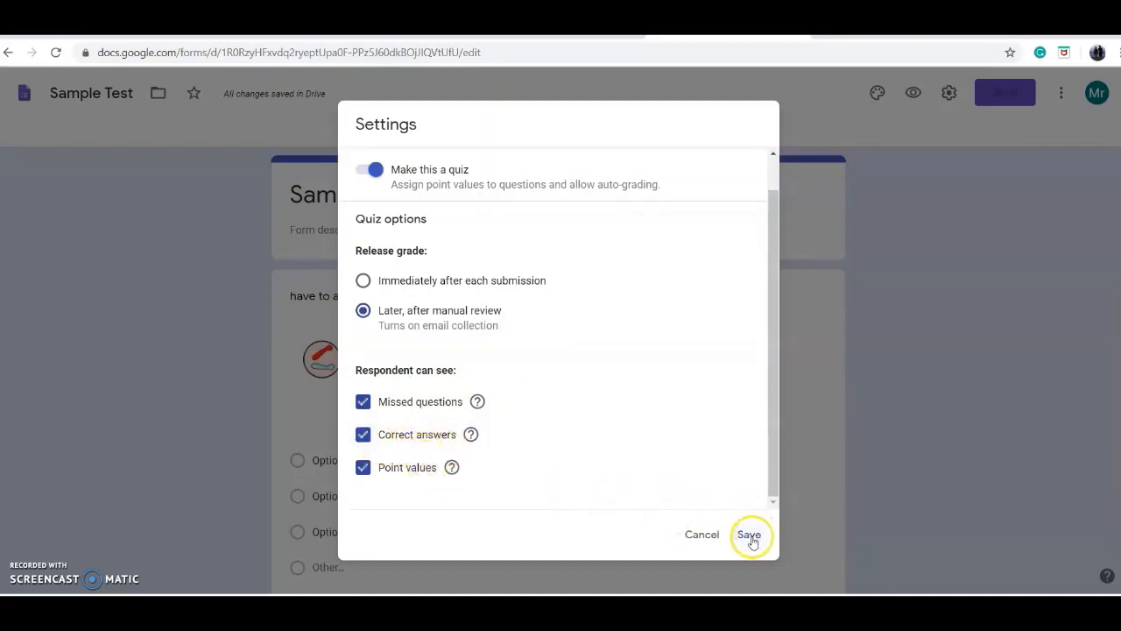
left_click(750, 535)
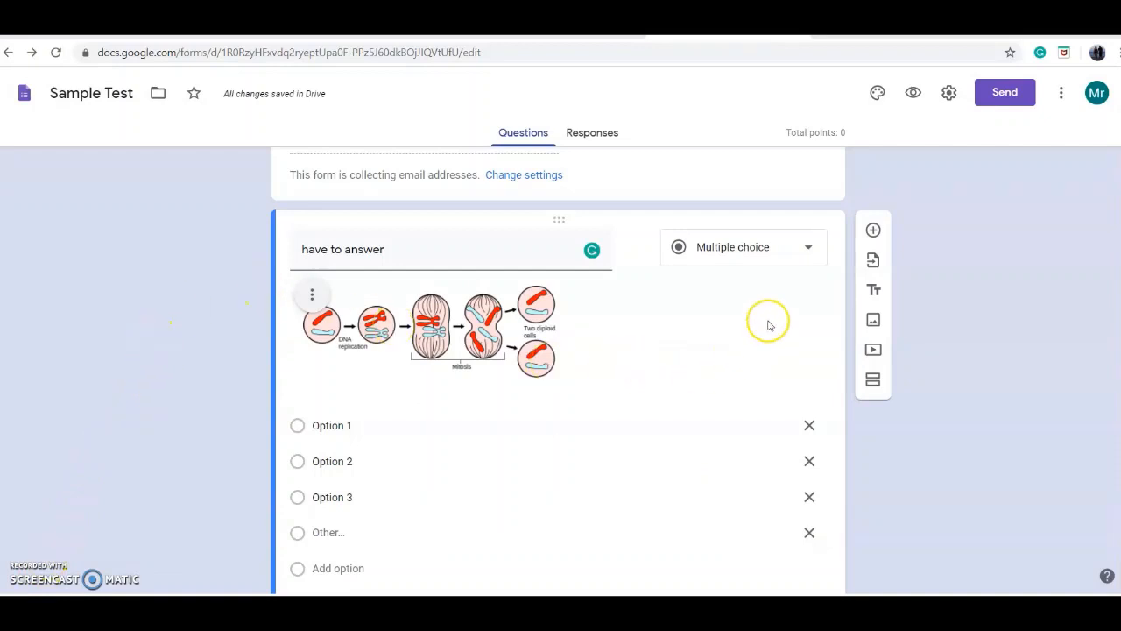
Step: In the first "have to answer" question's answer key, mark only Option 1 as correct and assign 10 points
scroll(526, 338, "down", 2)
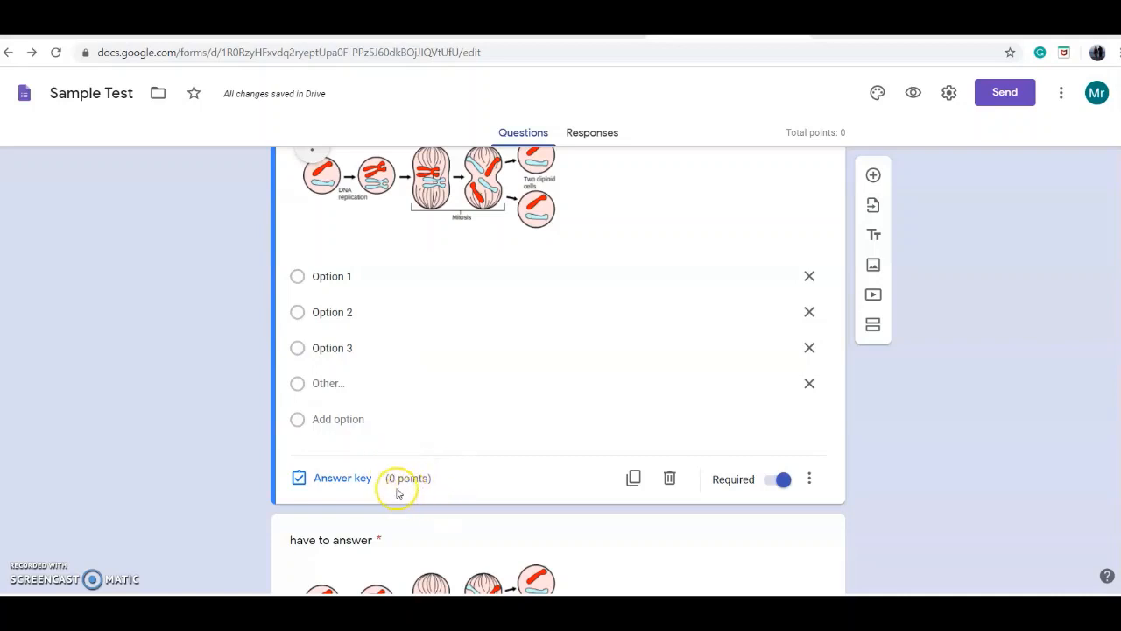
left_click(350, 481)
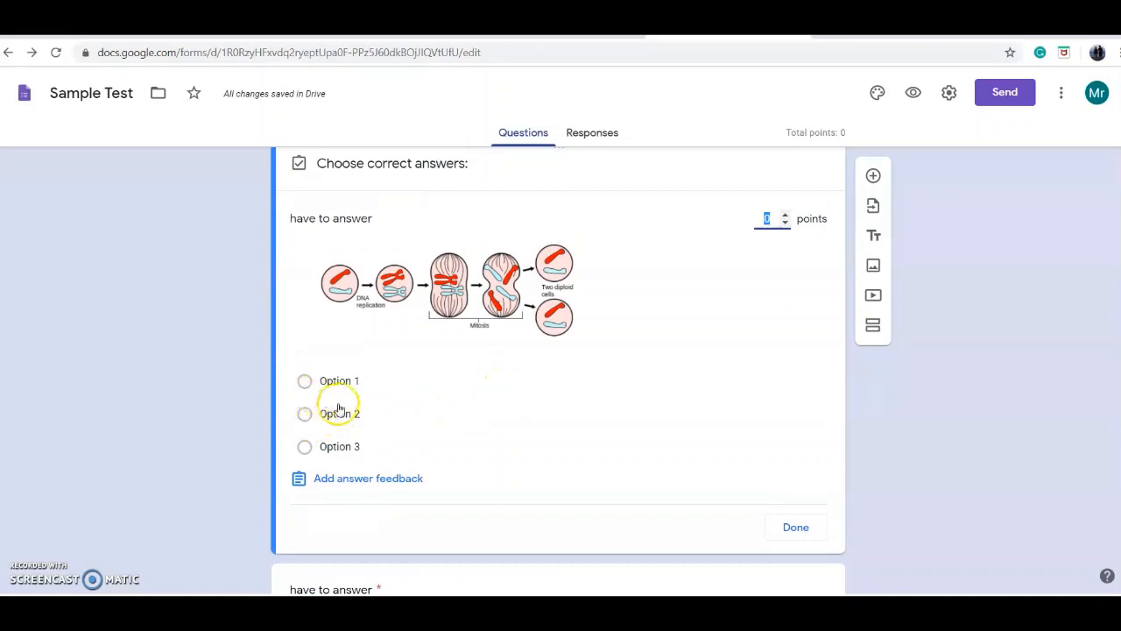
left_click(306, 382)
left_click(306, 415)
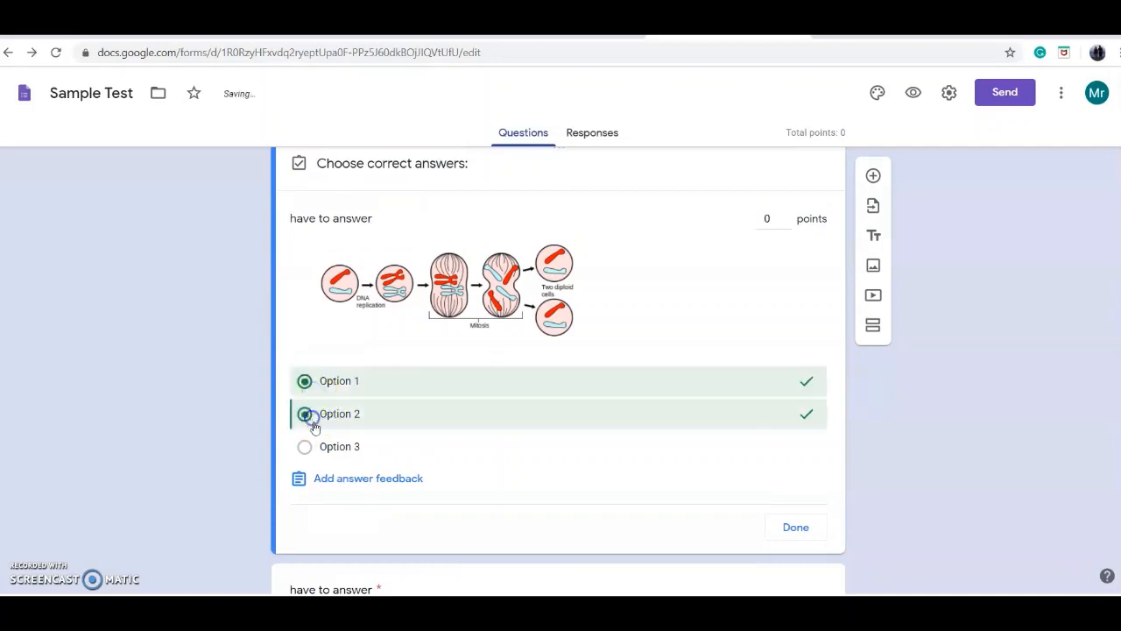
left_click(305, 414)
left_click(304, 446)
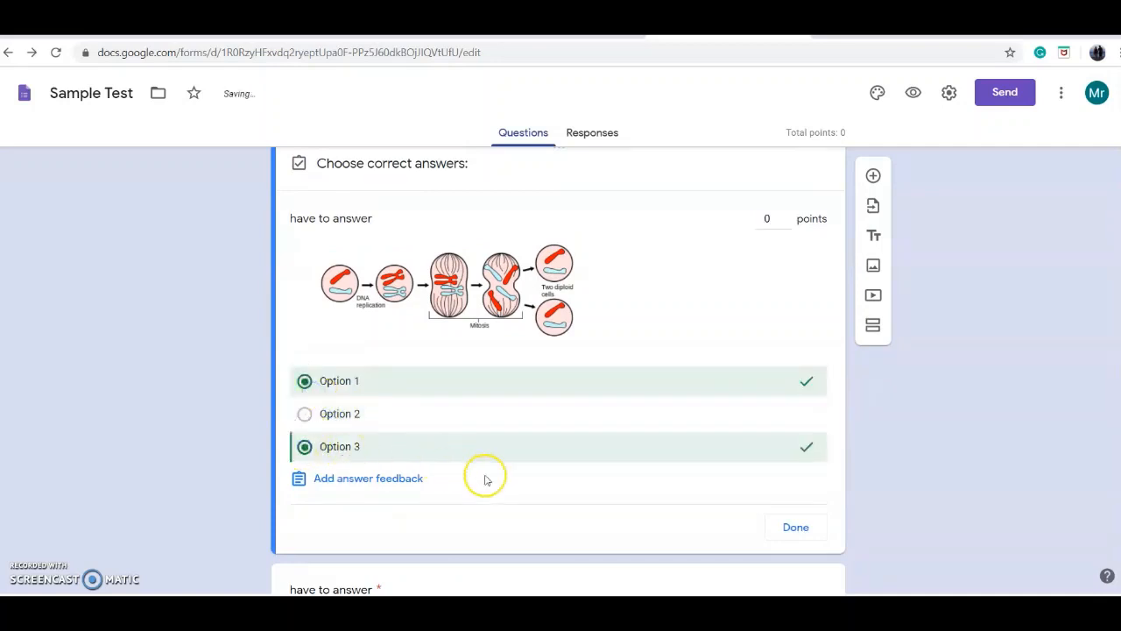
left_click(305, 446)
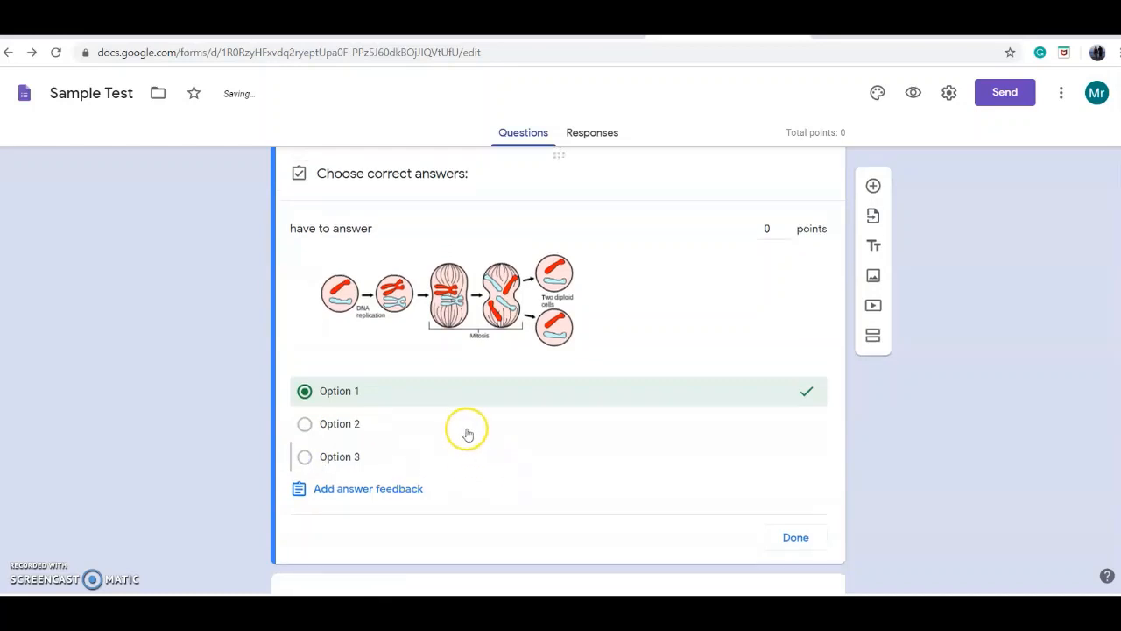
scroll(468, 434, "up", 1)
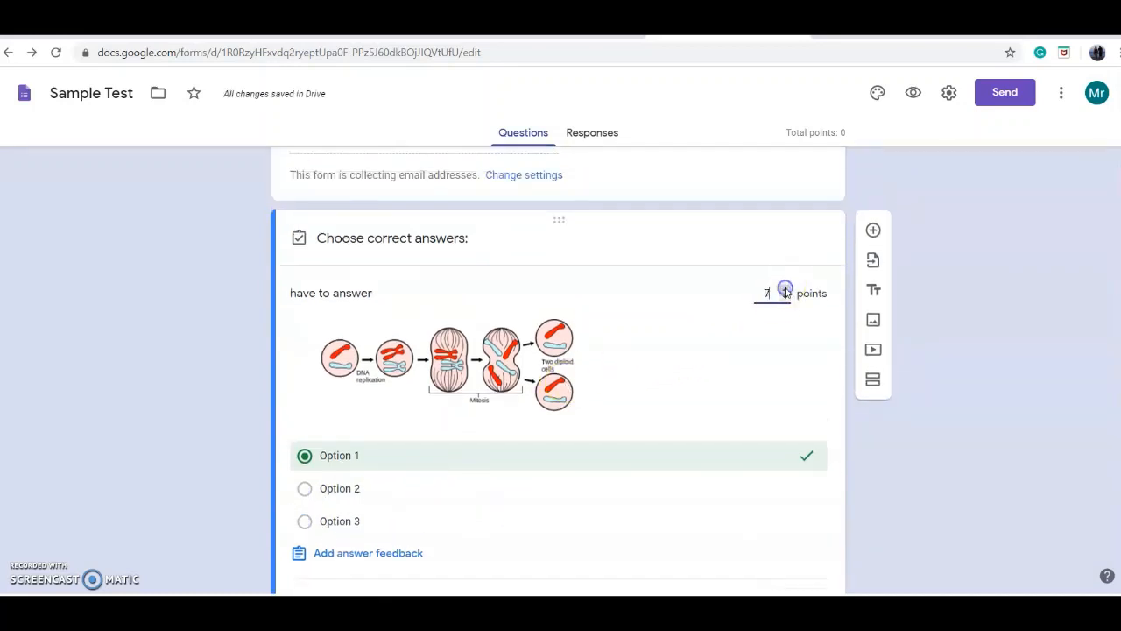
scroll(327, 338, "down", 3)
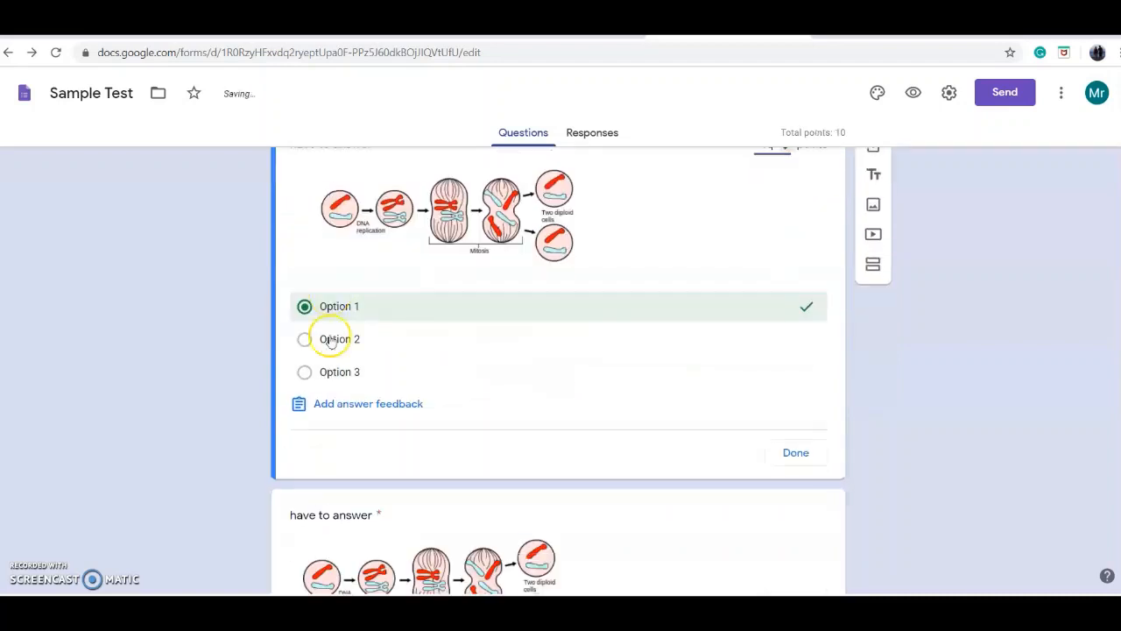
Step: Add the feedback "cghjhgsdfghj" for incorrect answers to the first "have to answer" question
left_click(368, 254)
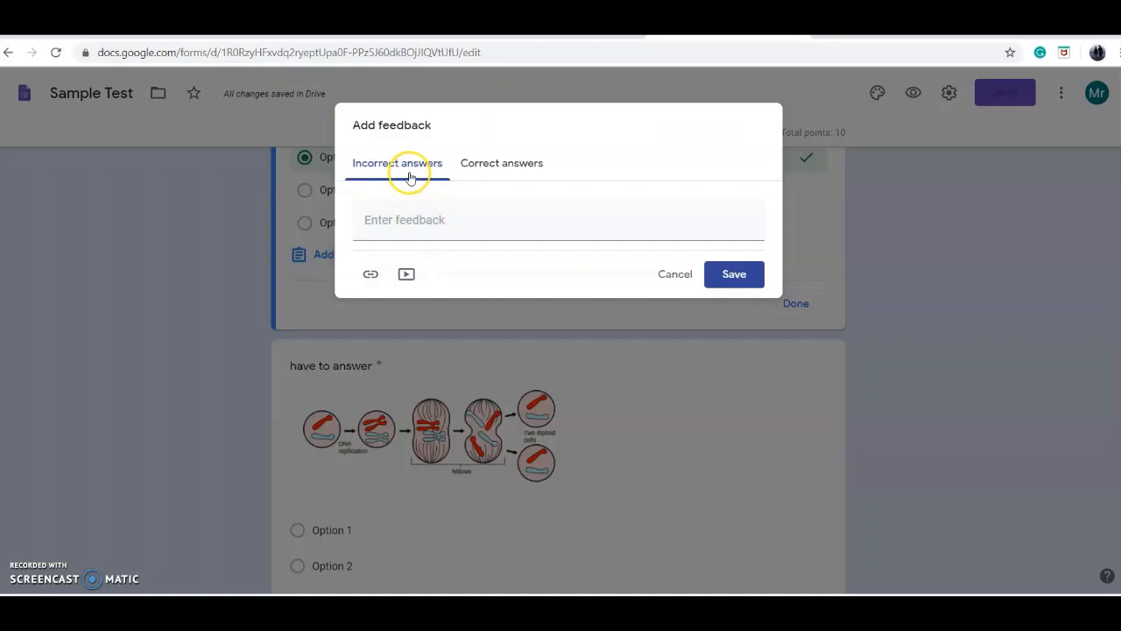
left_click(403, 221)
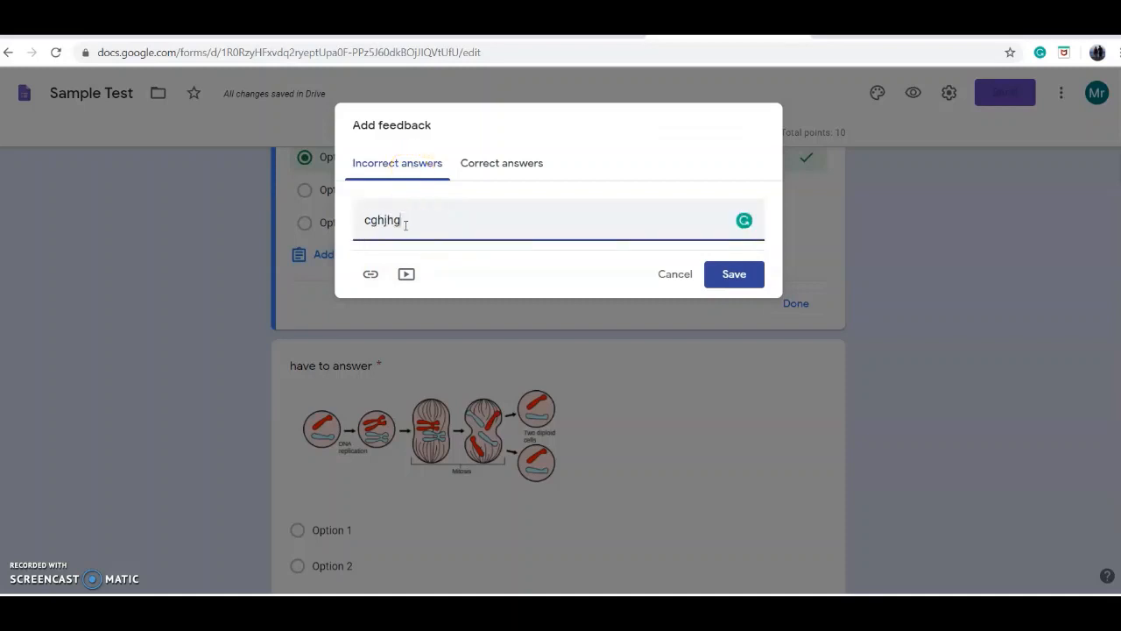
left_click(508, 159)
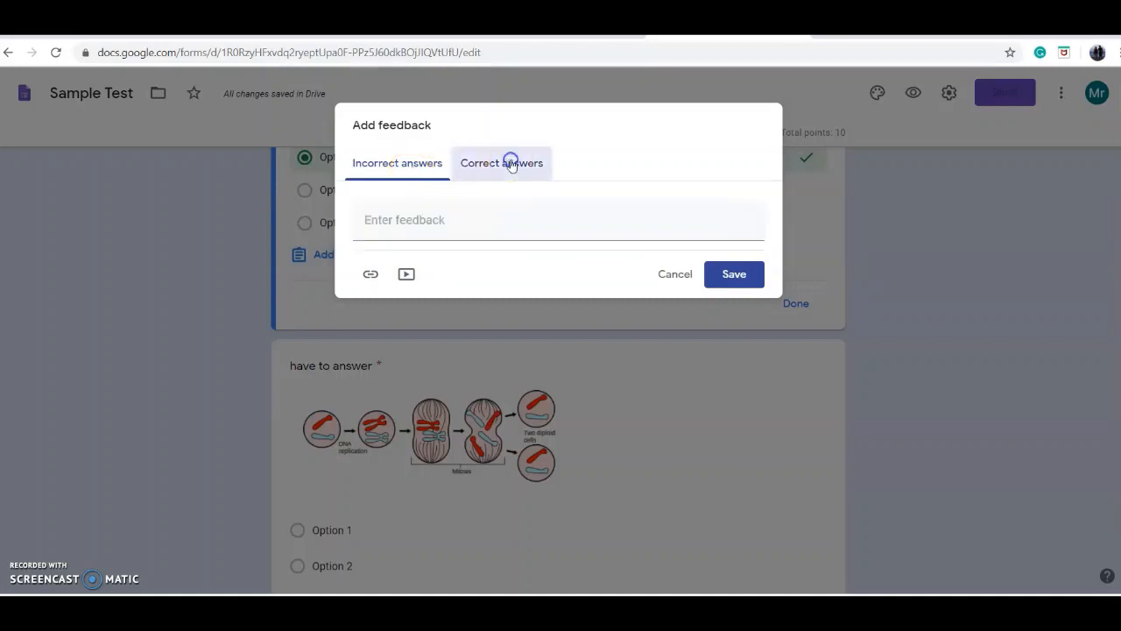
left_click(416, 164)
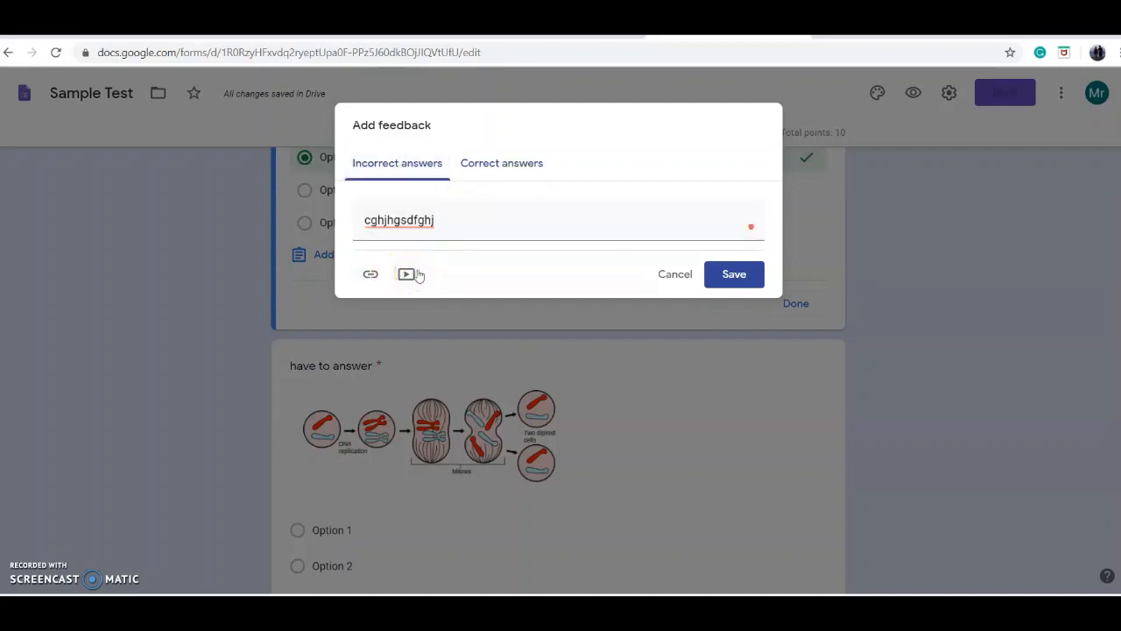
left_click(736, 279)
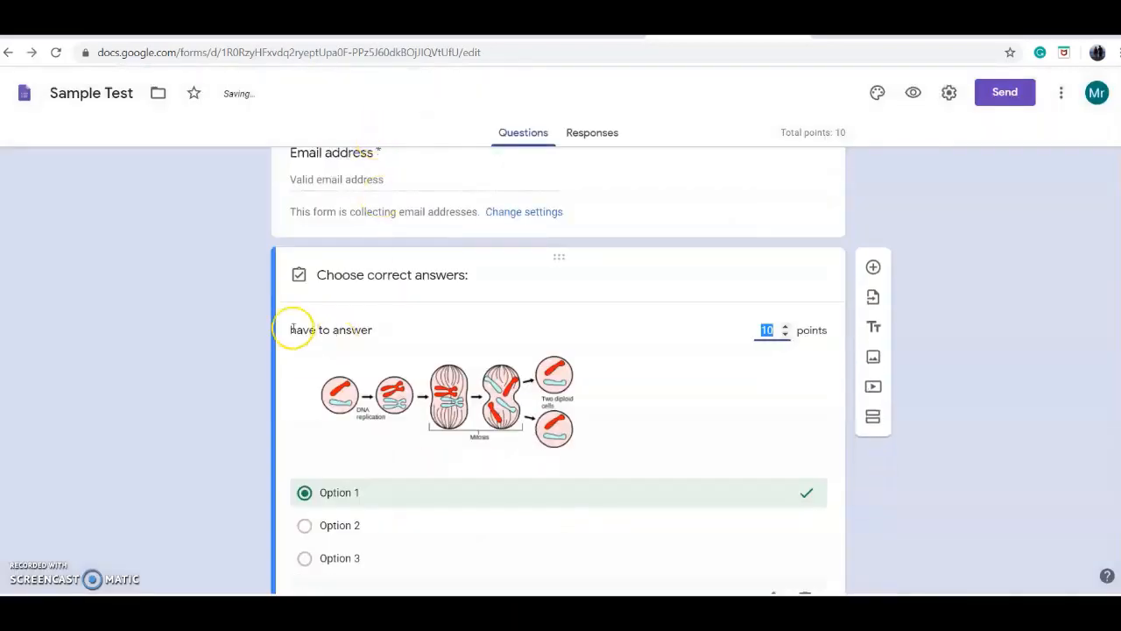
scroll(256, 336, "down", 5)
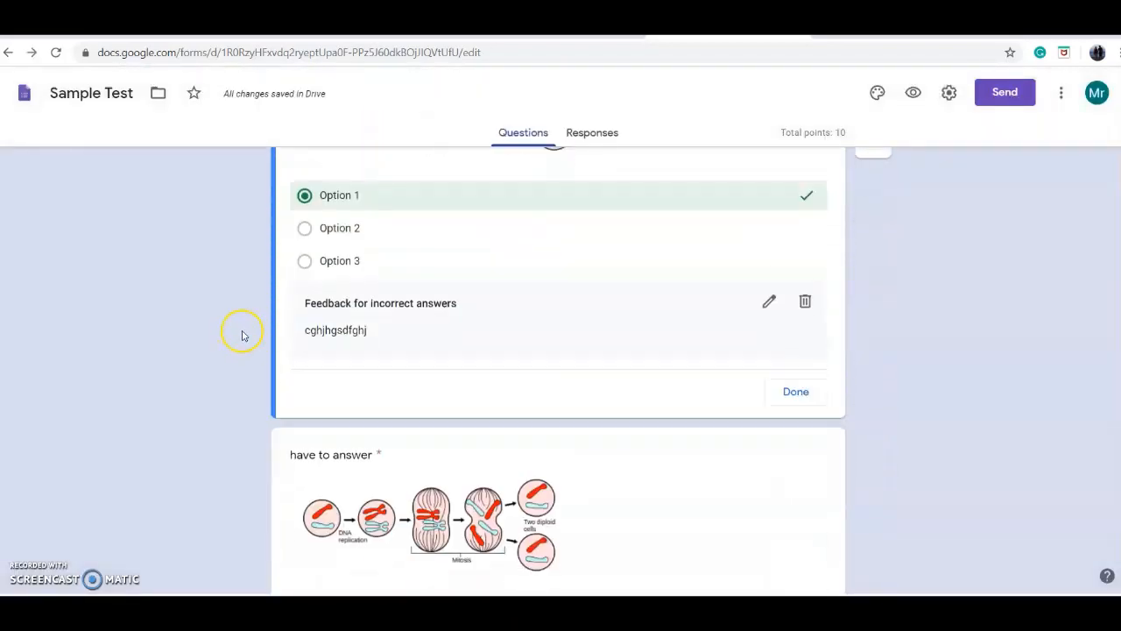
Step: Delete the blank short answer question at the end of the form and add a new question below the duplicated one
left_click(736, 445)
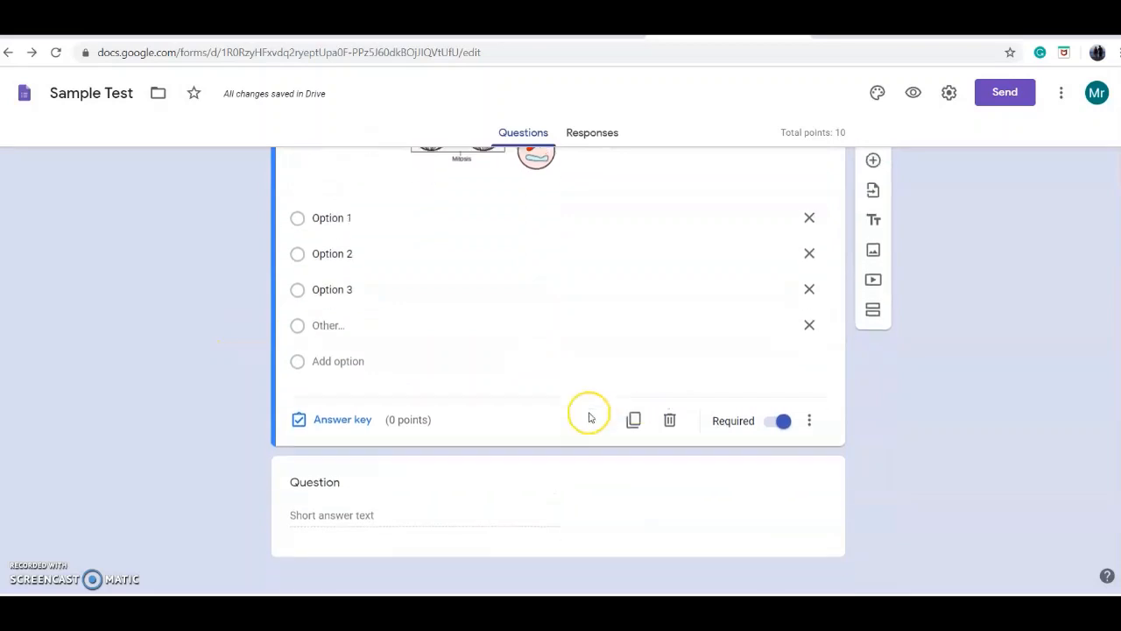
left_click(546, 476)
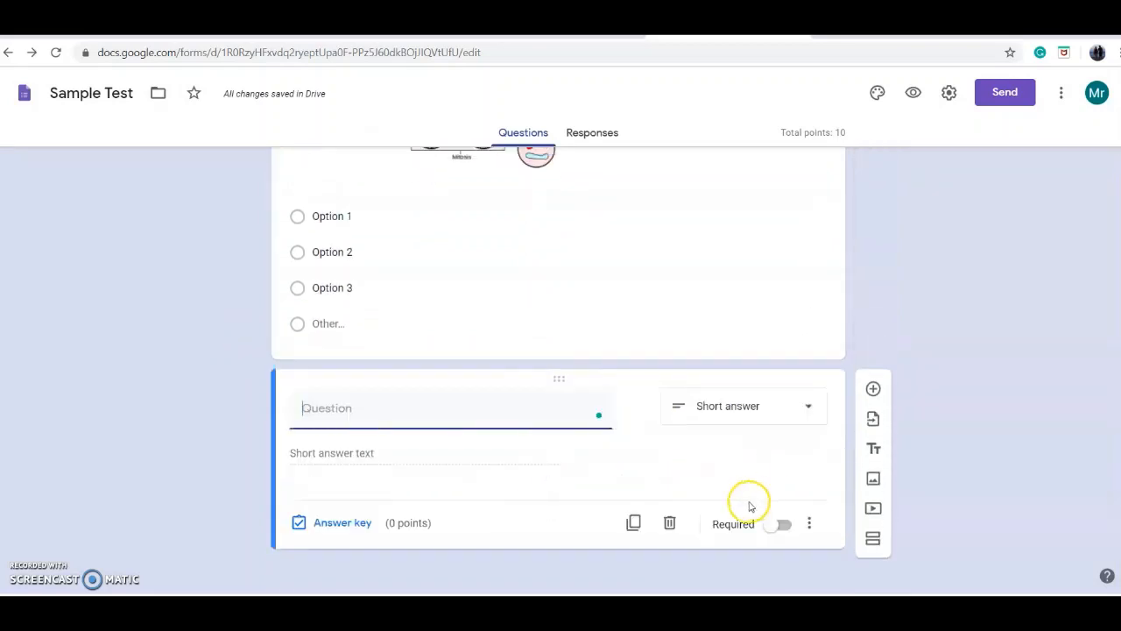
left_click(670, 524)
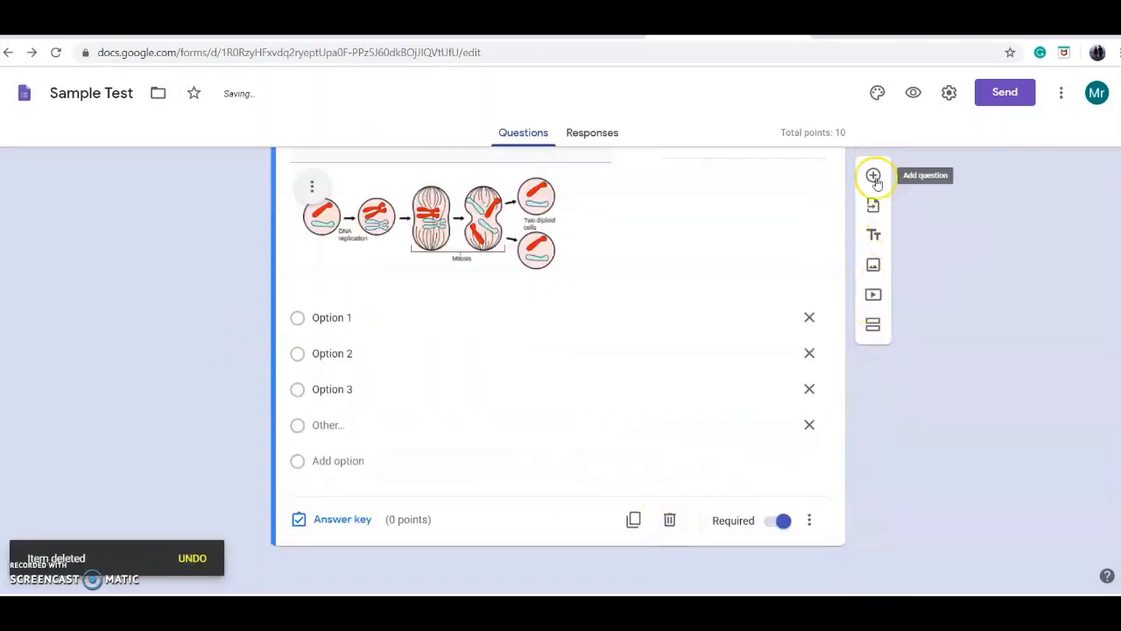
left_click(874, 175)
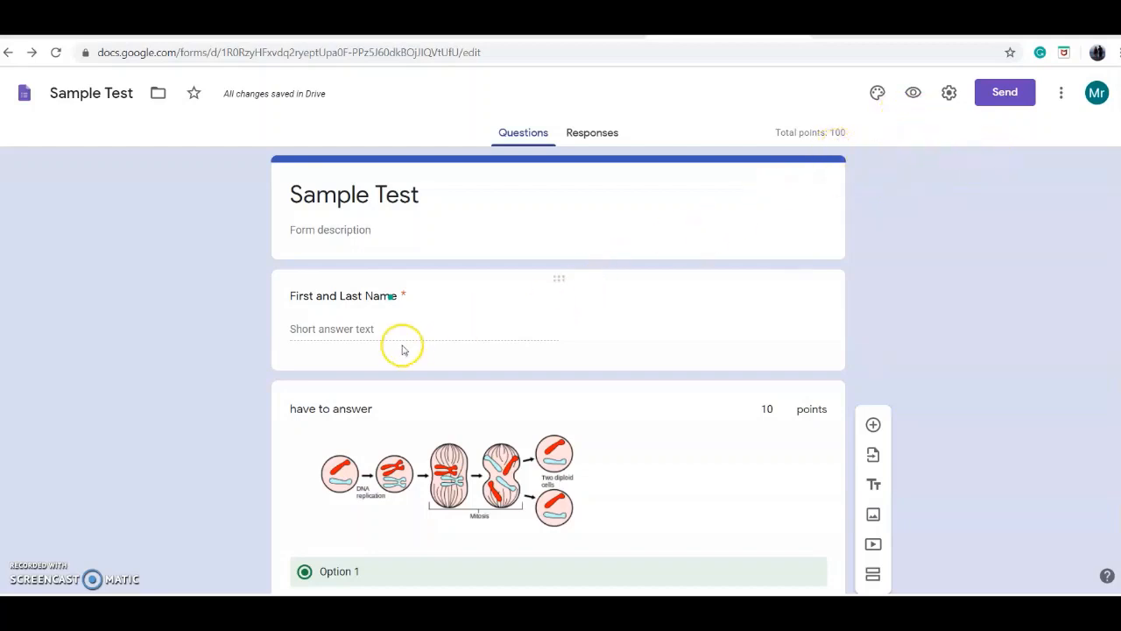
Step: Copy the form's shareable link, without shortening the URL, from the send options
left_click(999, 93)
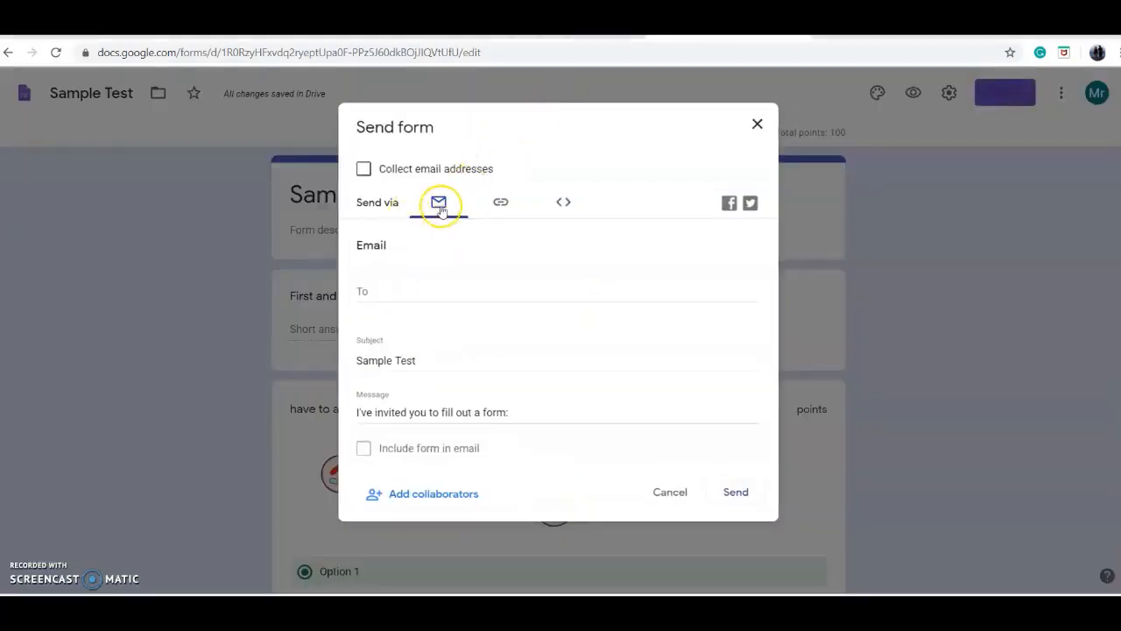
left_click(498, 210)
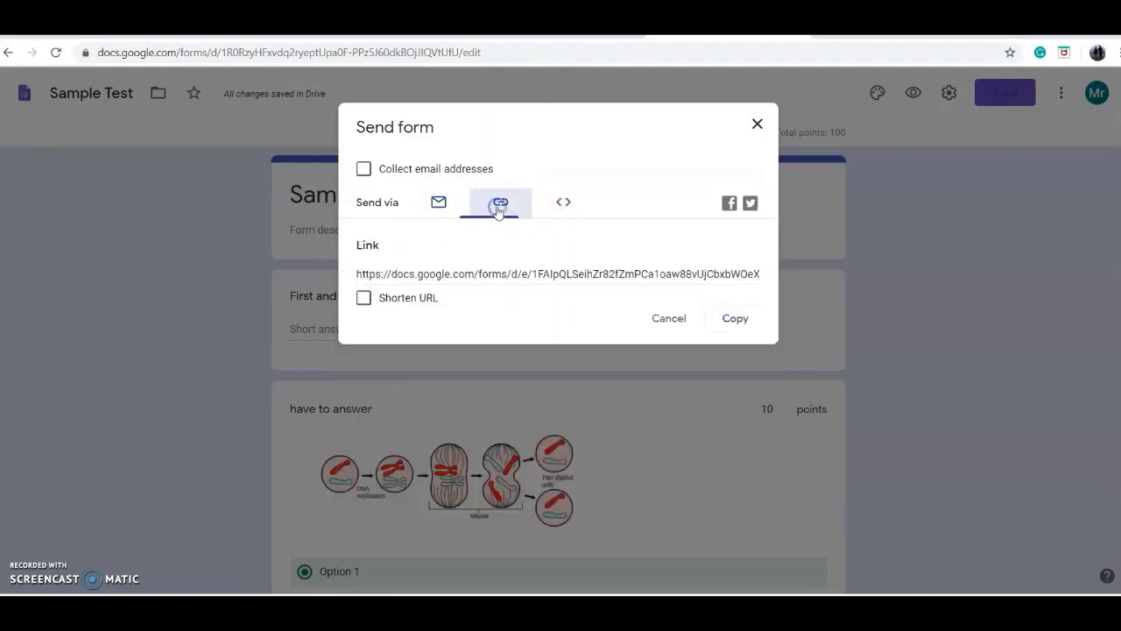
left_click(481, 271)
left_click(726, 326)
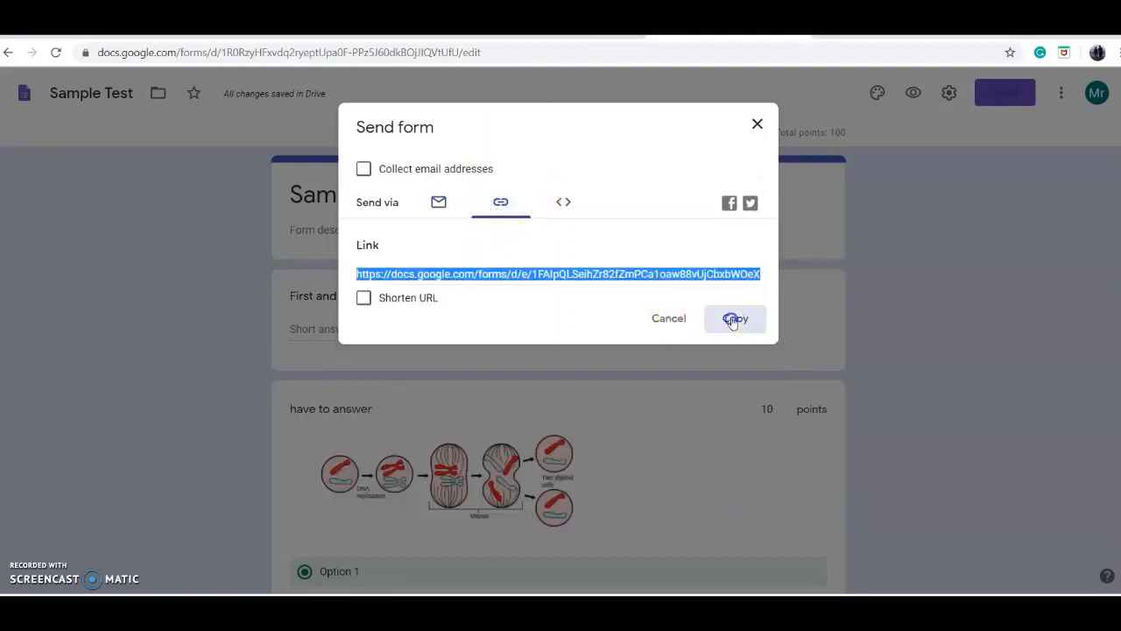
Step: Switch to the live Sample Test form and enter the respondent's full name in the First and Last Name question
left_click(876, 37)
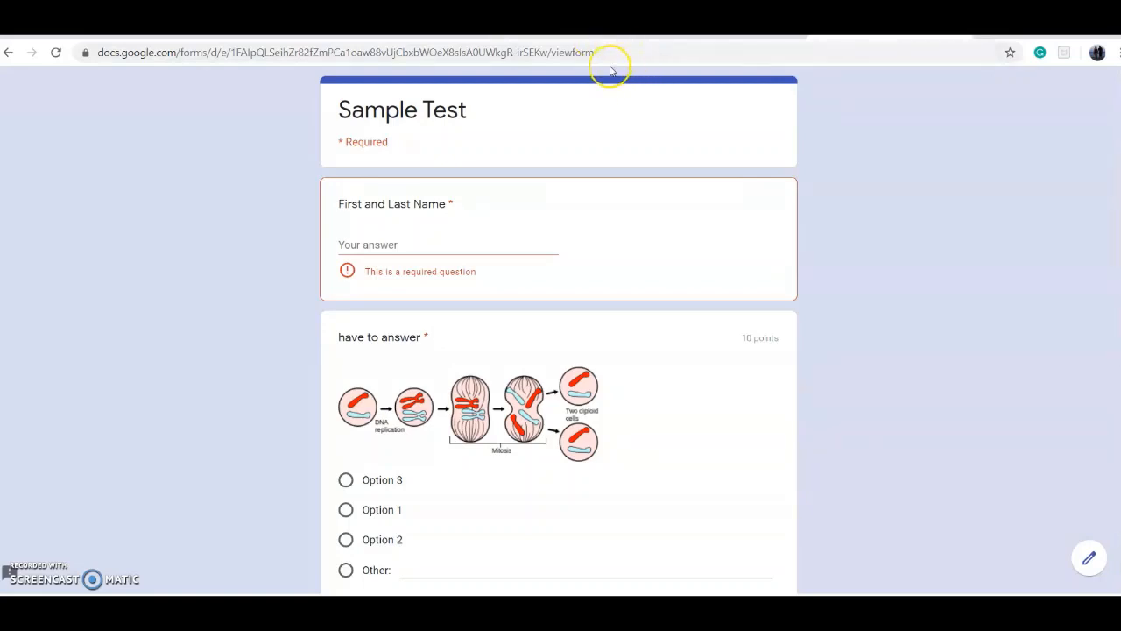
left_click(400, 244)
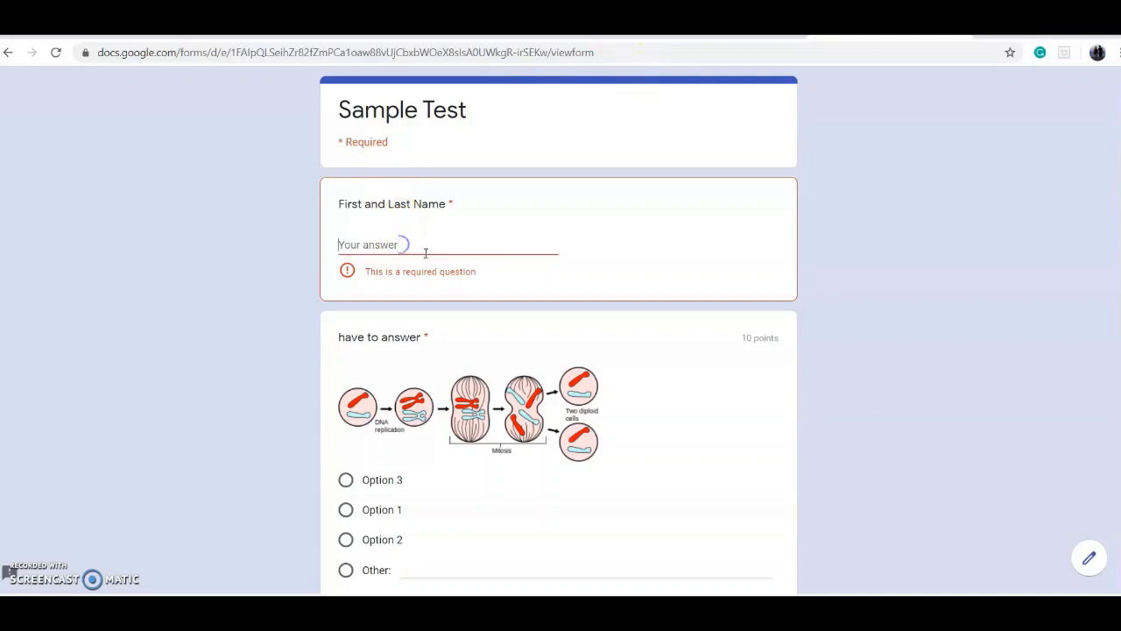
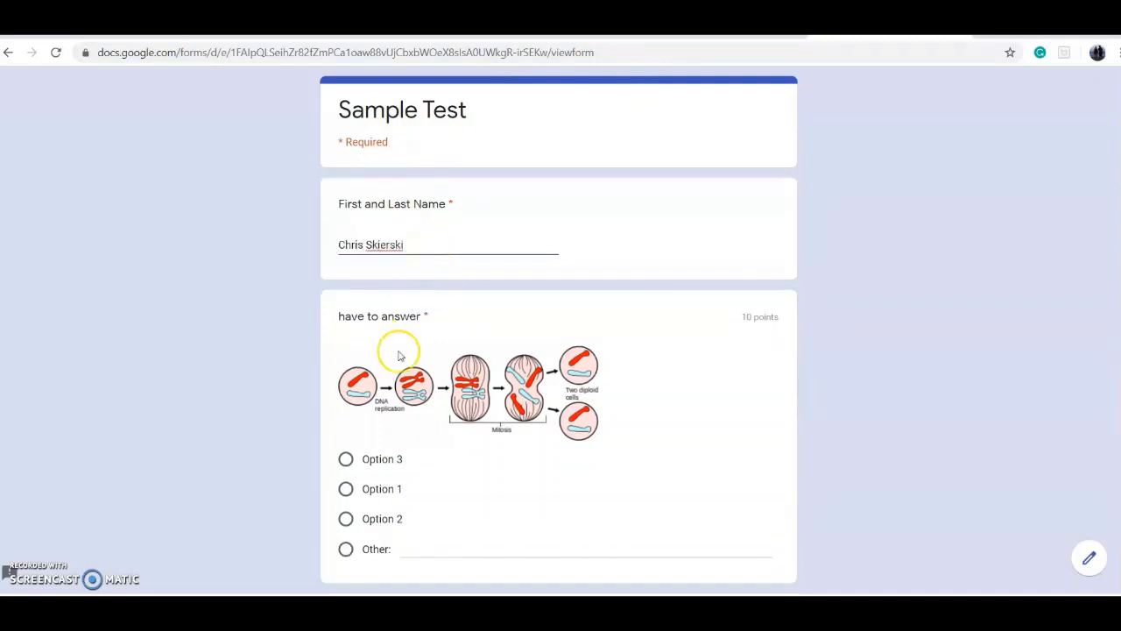
Step: Answer "have to answer" with Option 1 and the final 90-point question with Yes, and submit the form
scroll(295, 430, "down", 2)
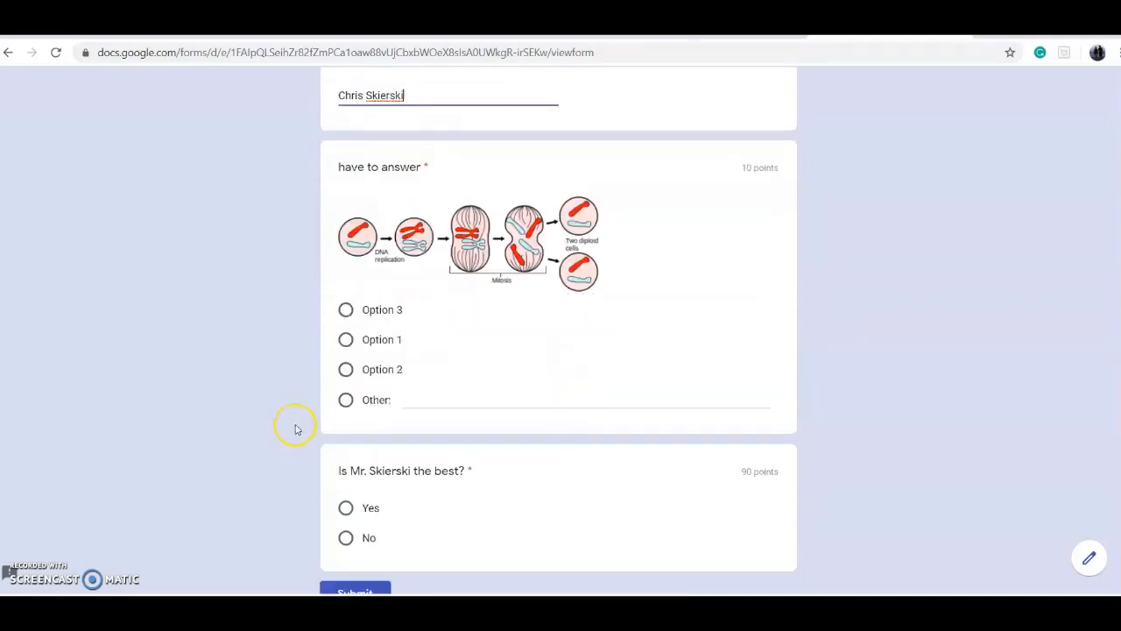
scroll(263, 276, "up", 1)
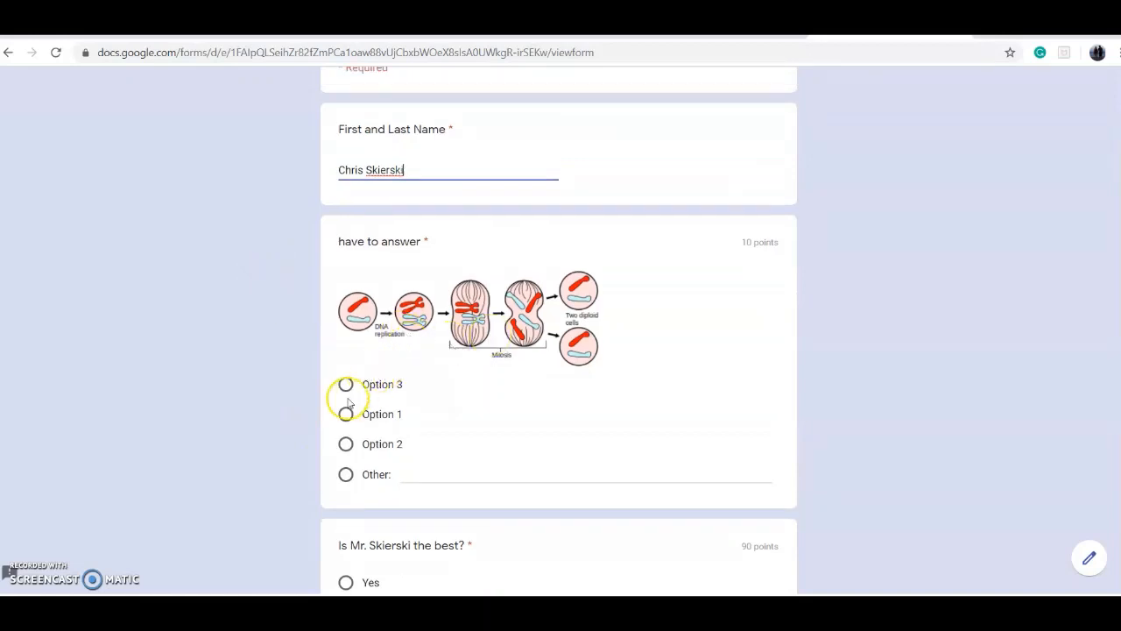
left_click(346, 386)
scroll(263, 325, "down", 2)
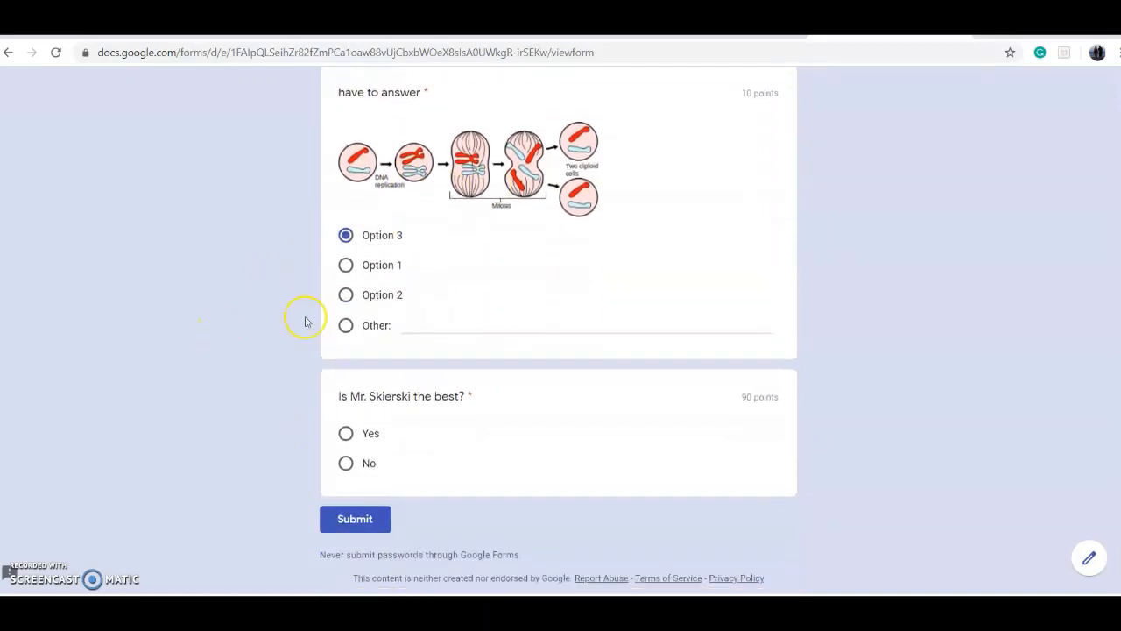
scroll(268, 278, "down", 1)
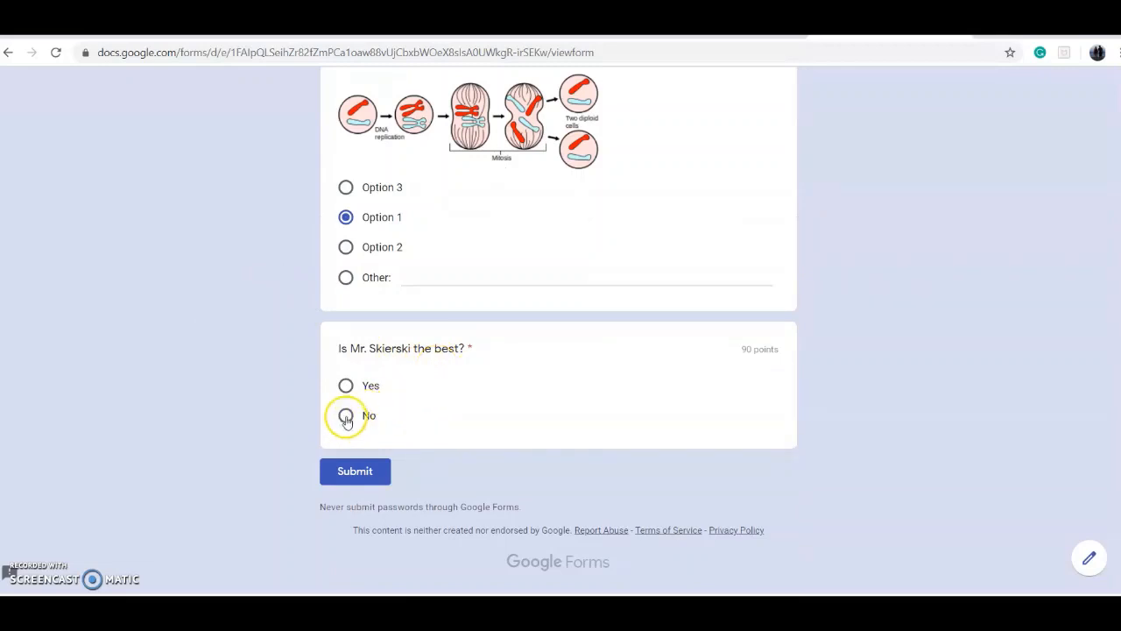
left_click(370, 482)
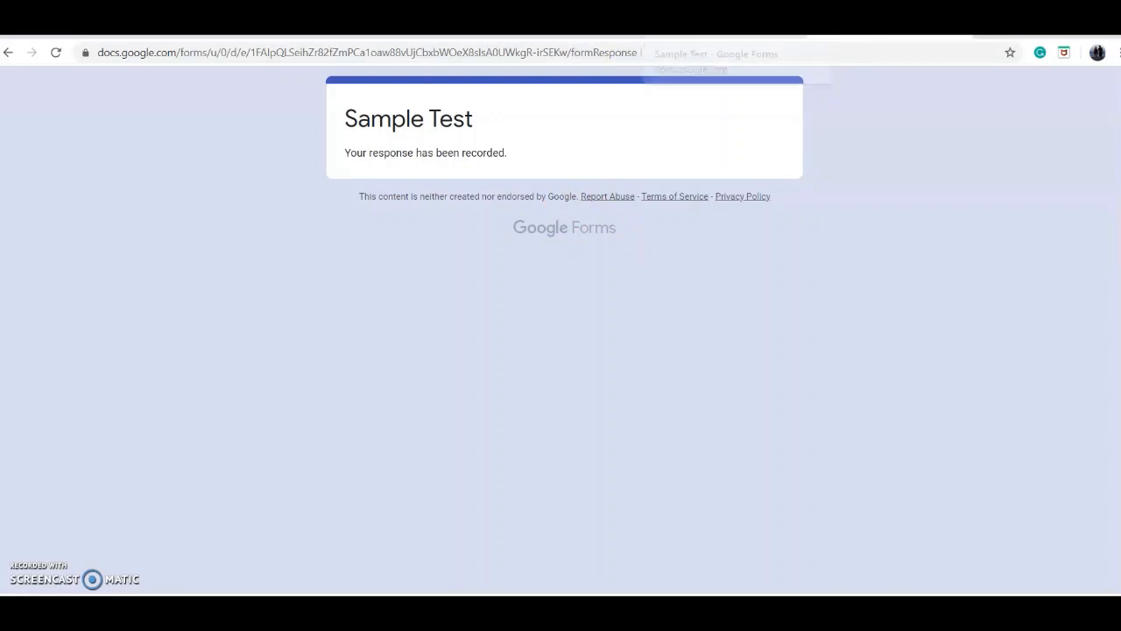
Step: Return to the form editor and examine the responses summary, including the score insights and the answer breakdown per question
left_click(704, 31)
left_click(768, 124)
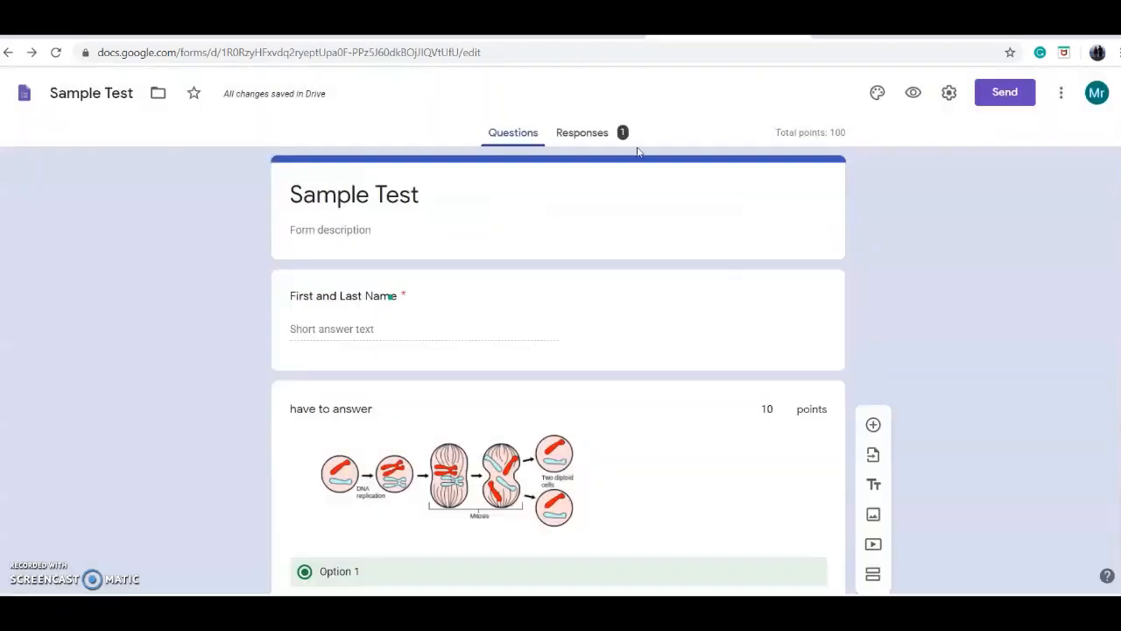
left_click(582, 132)
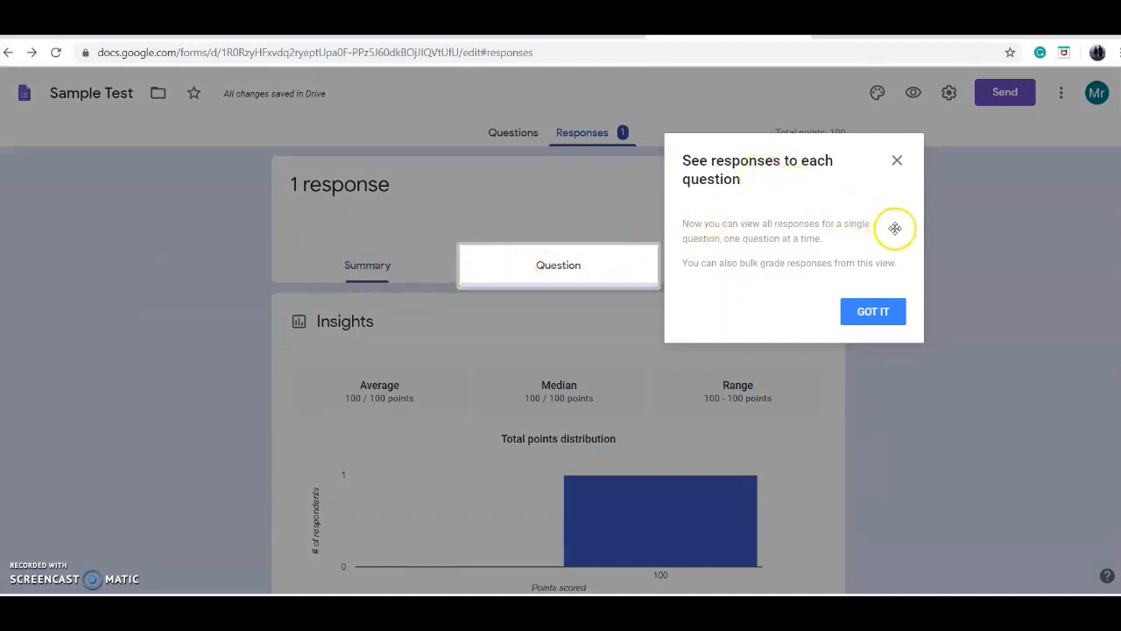
left_click(883, 312)
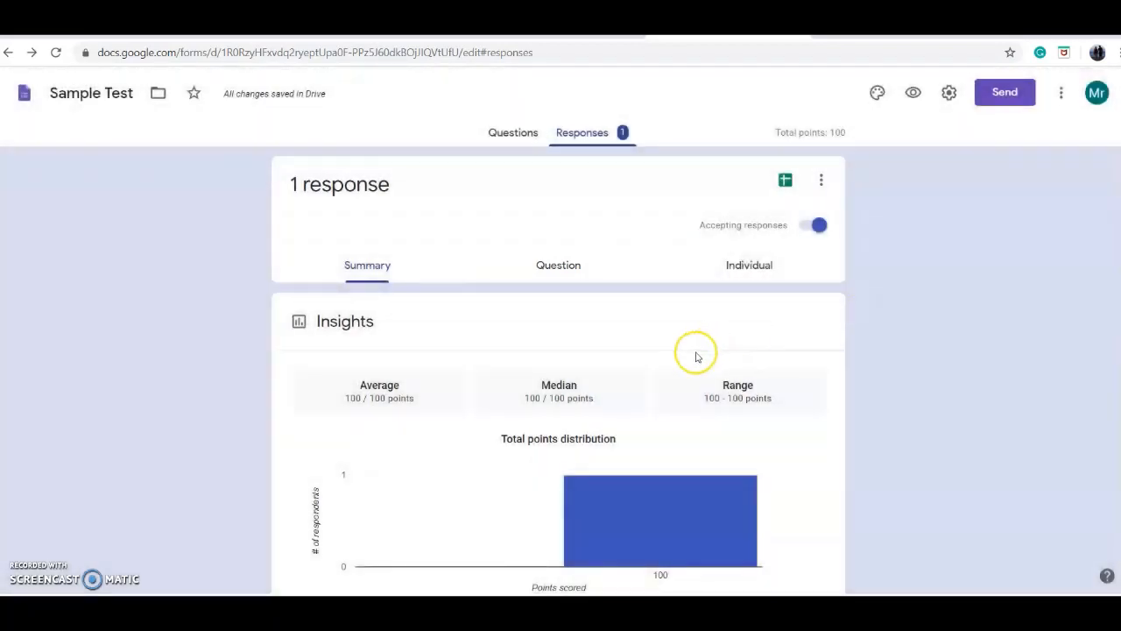
scroll(293, 319, "down", 1)
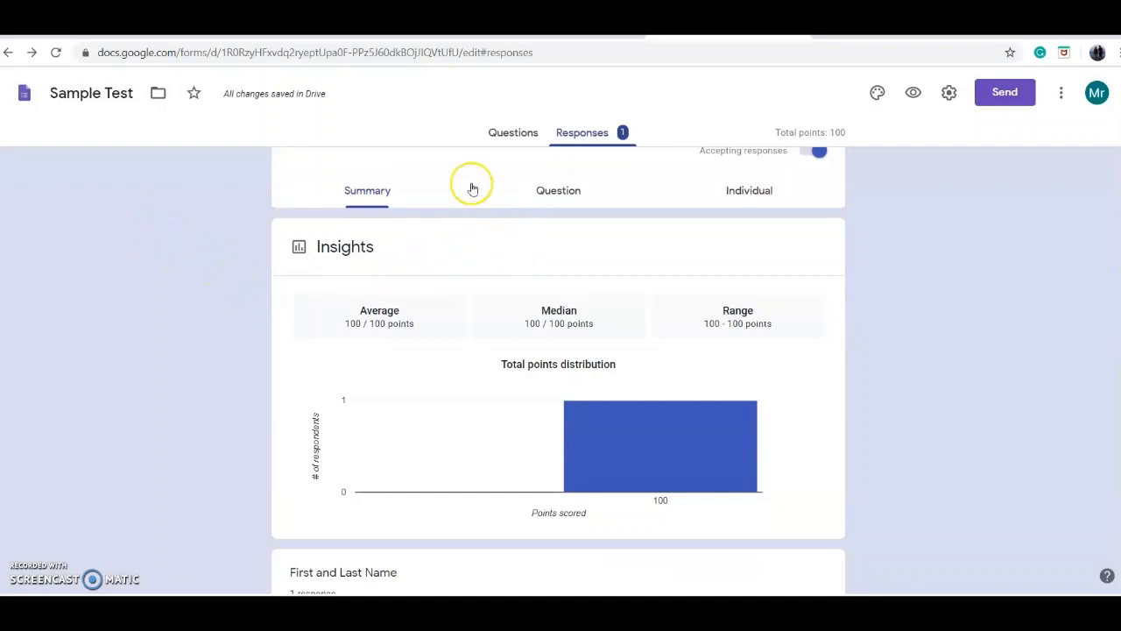
scroll(298, 333, "up", 1)
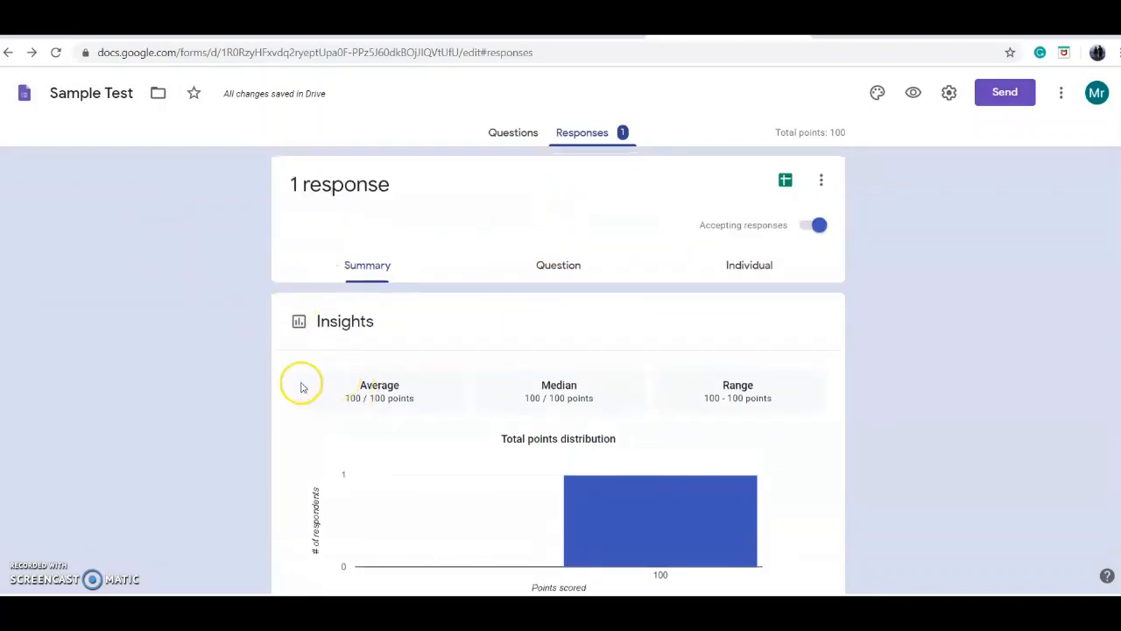
scroll(301, 383, "down", 3)
scroll(246, 368, "down", 6)
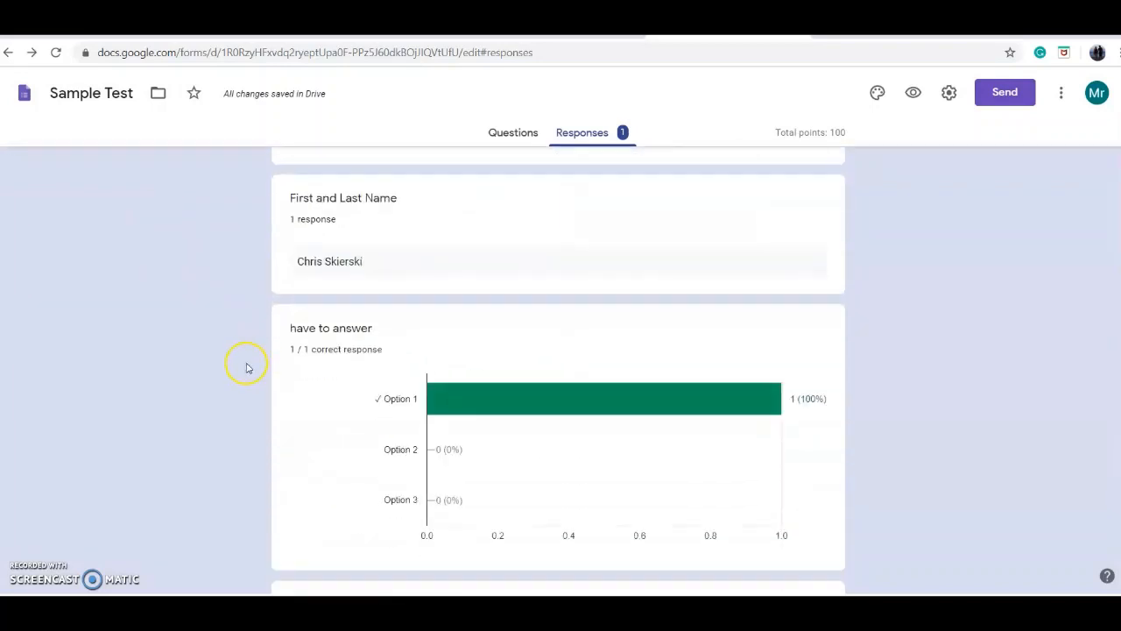
scroll(245, 368, "up", 9)
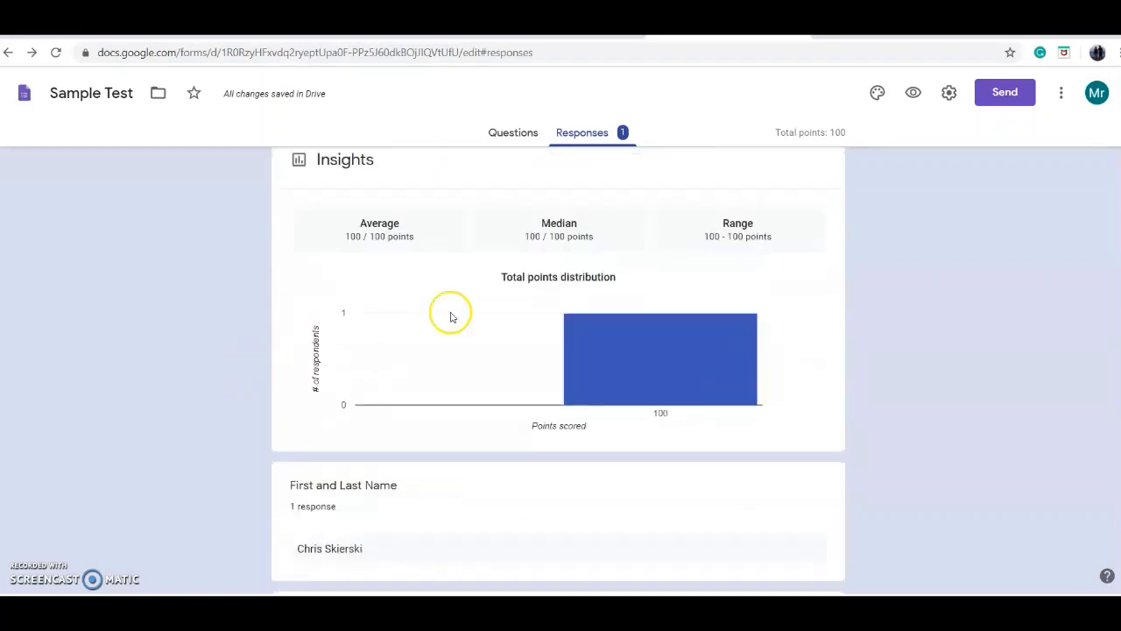
Step: View the responses by question and by individual, and examine the submitted response's answers and points down to the last question
left_click(571, 268)
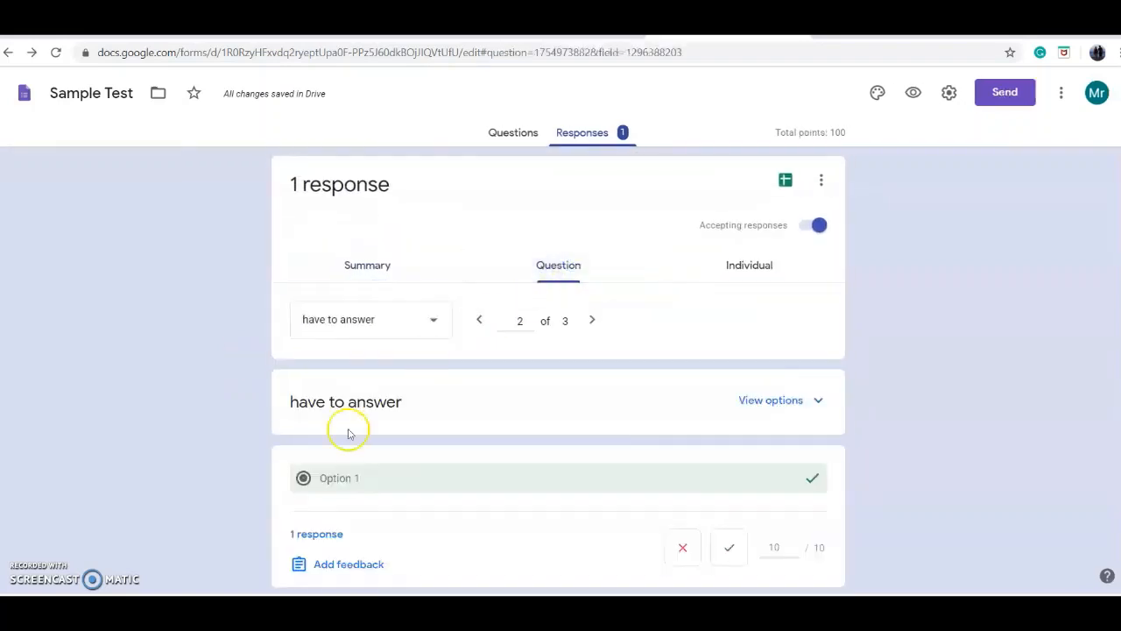
left_click(739, 274)
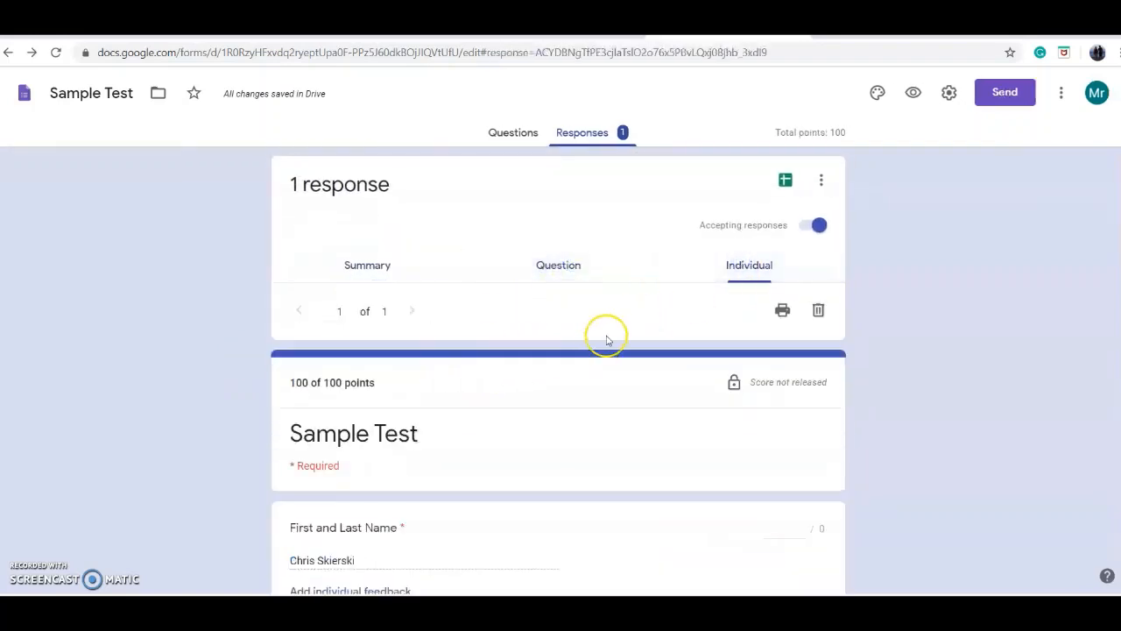
scroll(343, 390, "down", 3)
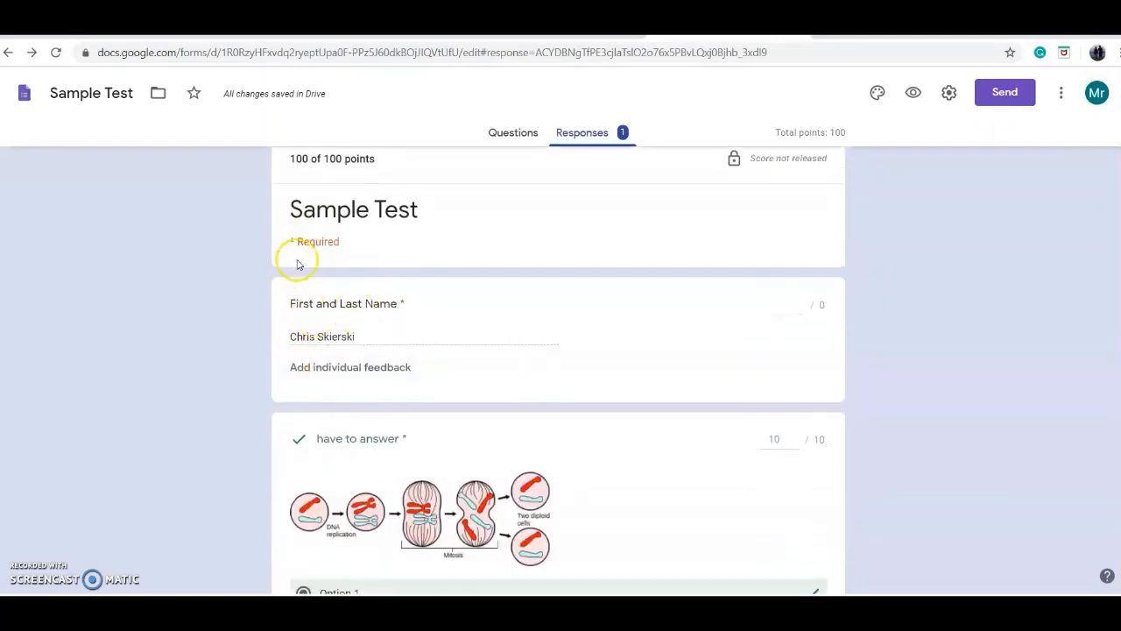
scroll(478, 271, "up", 1)
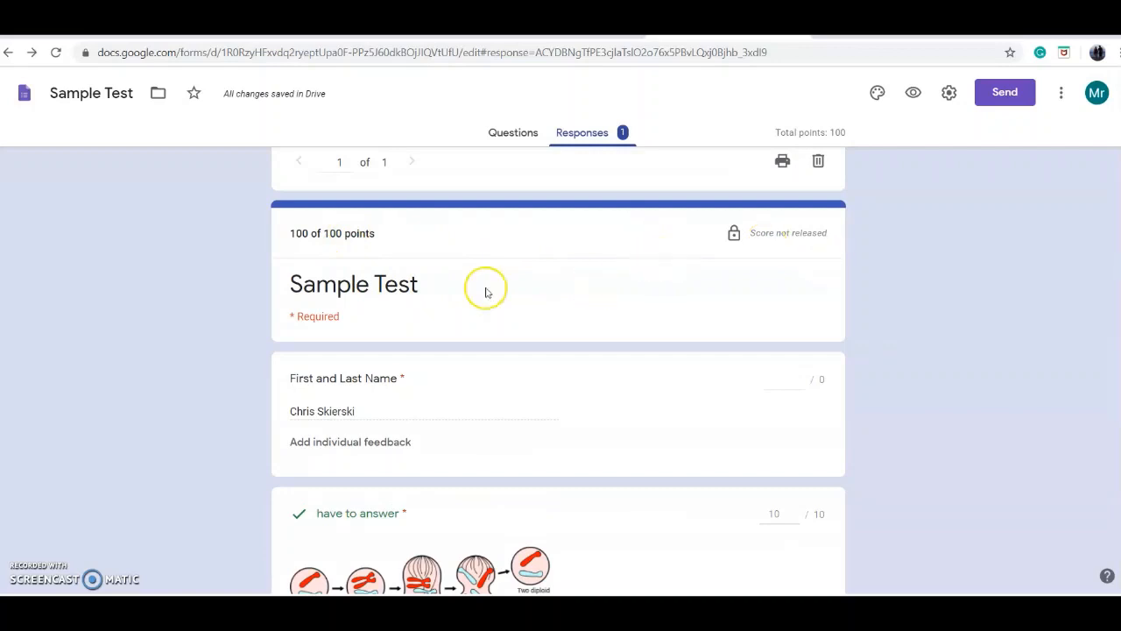
scroll(354, 260, "up", 2)
scroll(534, 307, "down", 1)
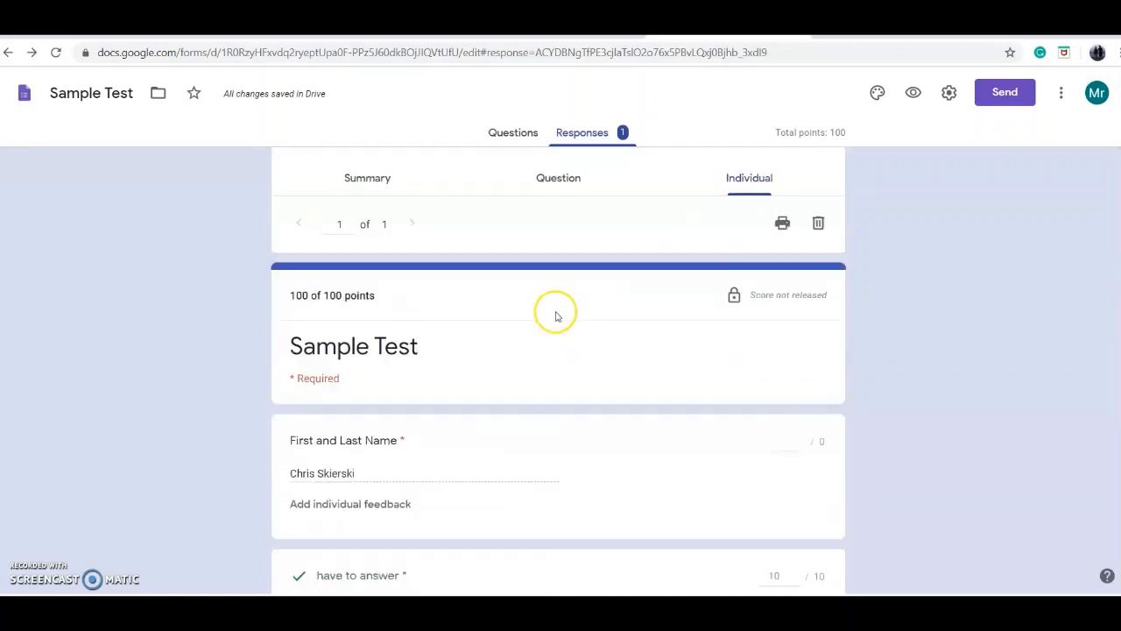
scroll(555, 315, "down", 2)
scroll(438, 295, "down", 2)
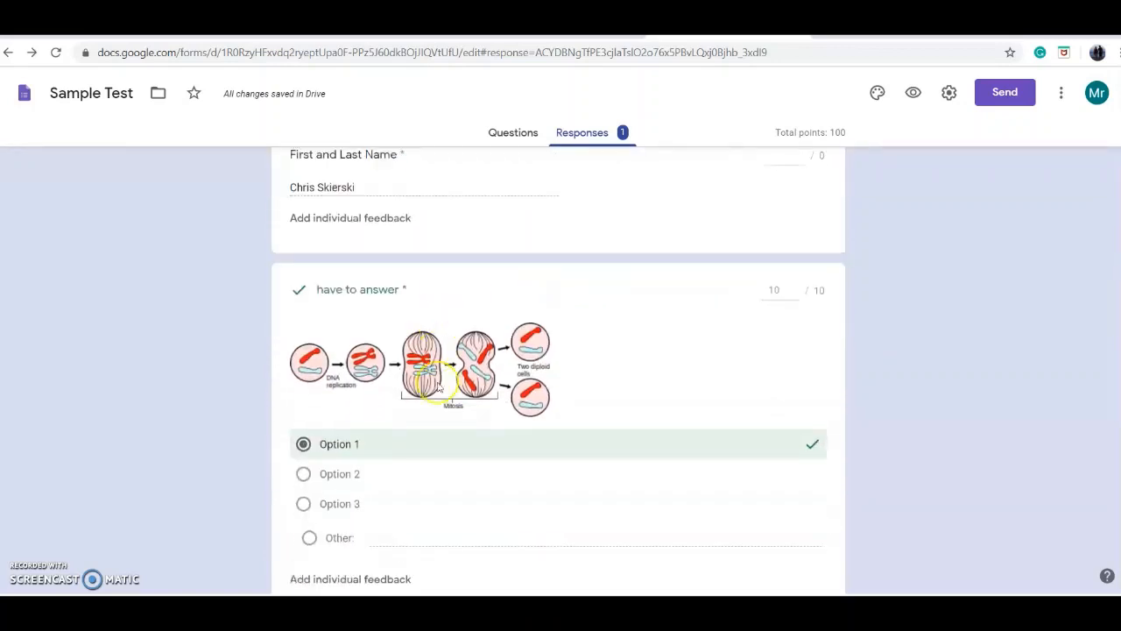
scroll(558, 411, "down", 3)
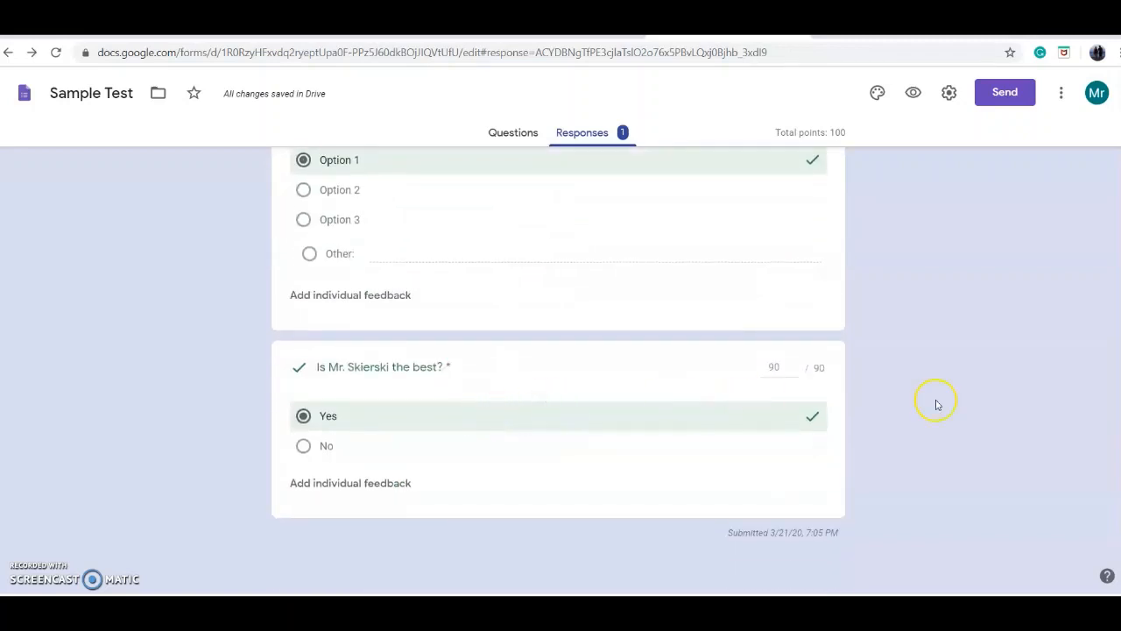
Step: Examine the individual response's total score and the respondent's name above the graded questions
scroll(937, 401, "up", 4)
scroll(937, 401, "up", 3)
scroll(873, 292, "up", 1)
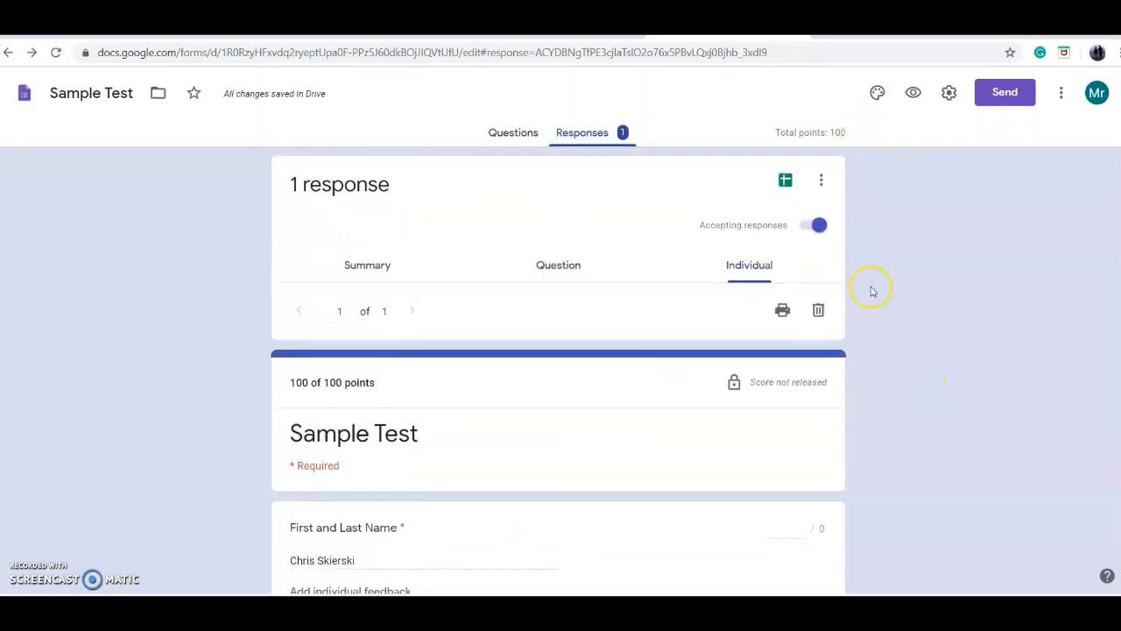
scroll(745, 333, "down", 2)
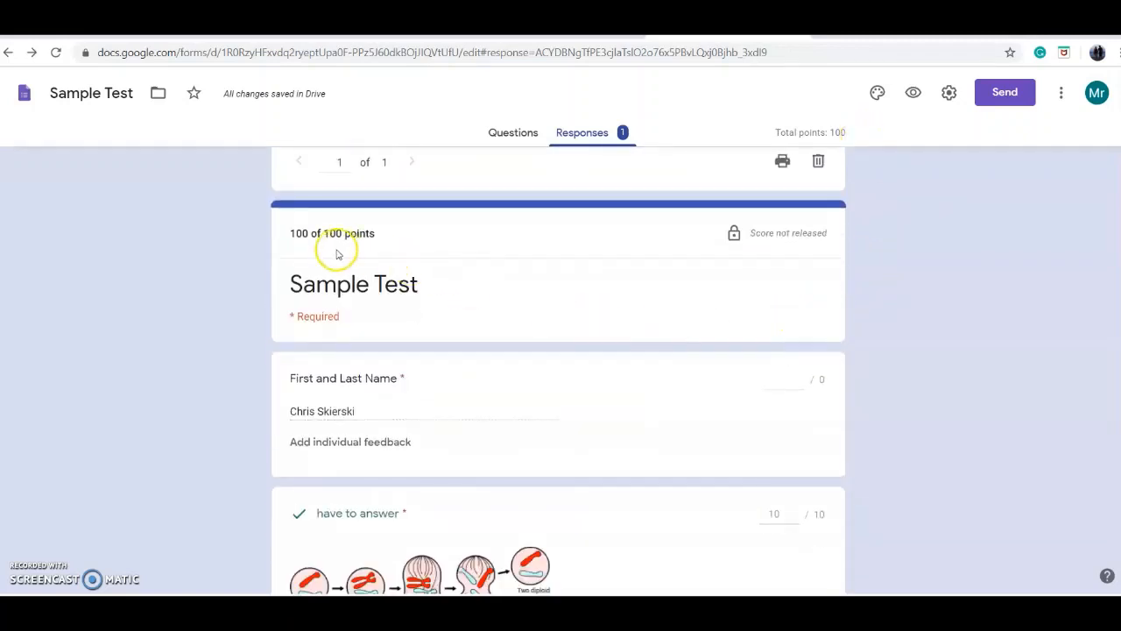
left_click_drag(375, 242, 302, 236)
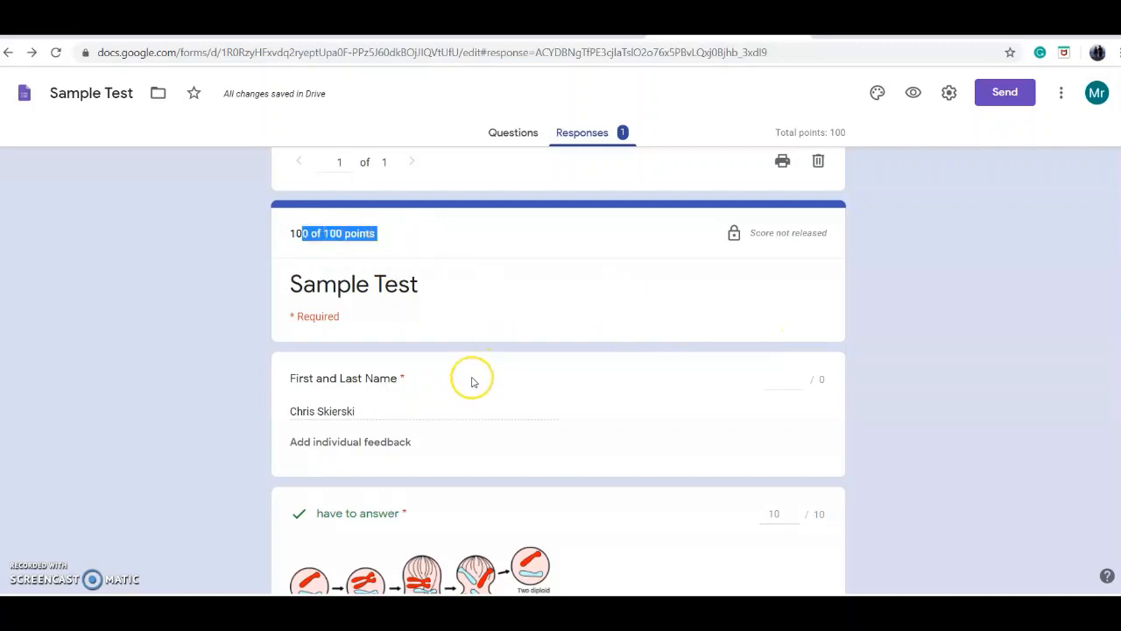
scroll(384, 309, "down", 2)
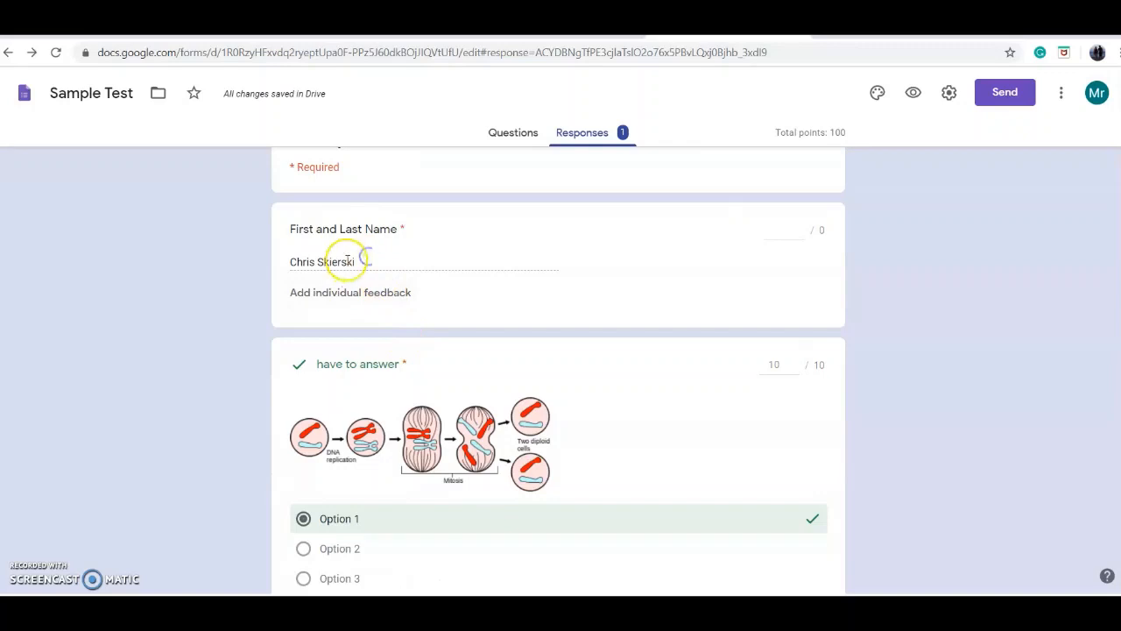